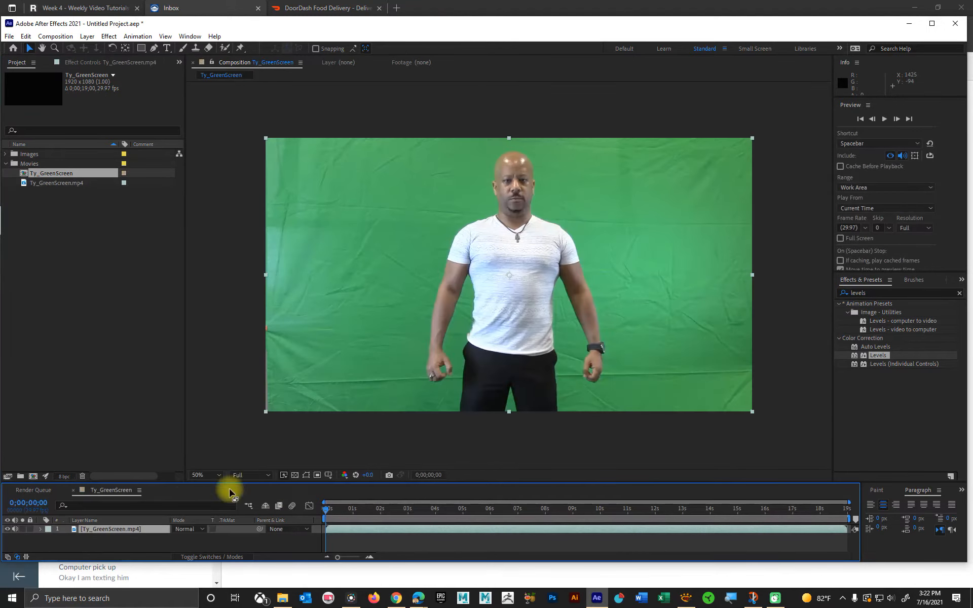
Step: Make the timeline area taller and select the Ty_GreenScreen.mp4 footage layer
drag(182, 488, 189, 429)
click(123, 471)
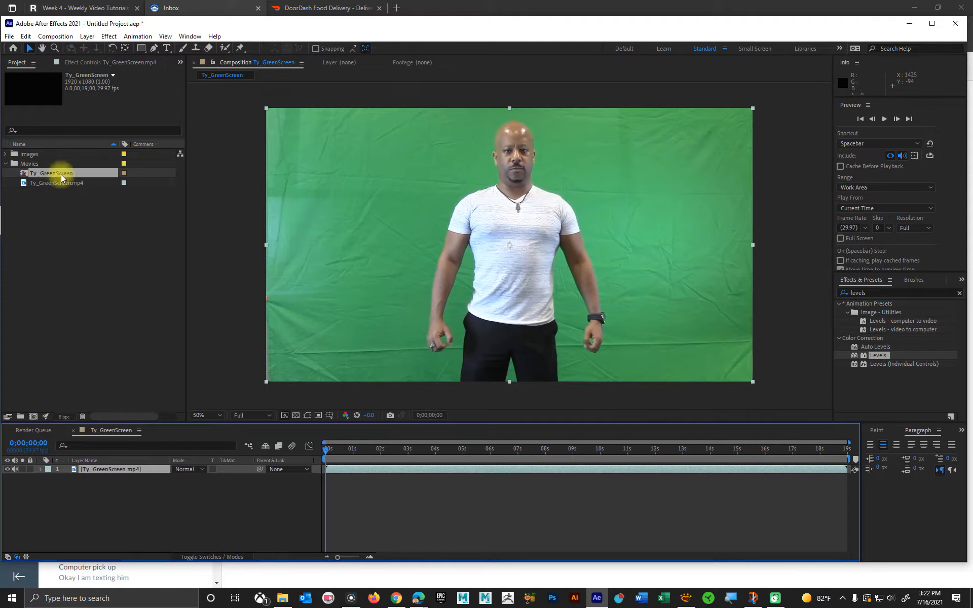
right_click(100, 470)
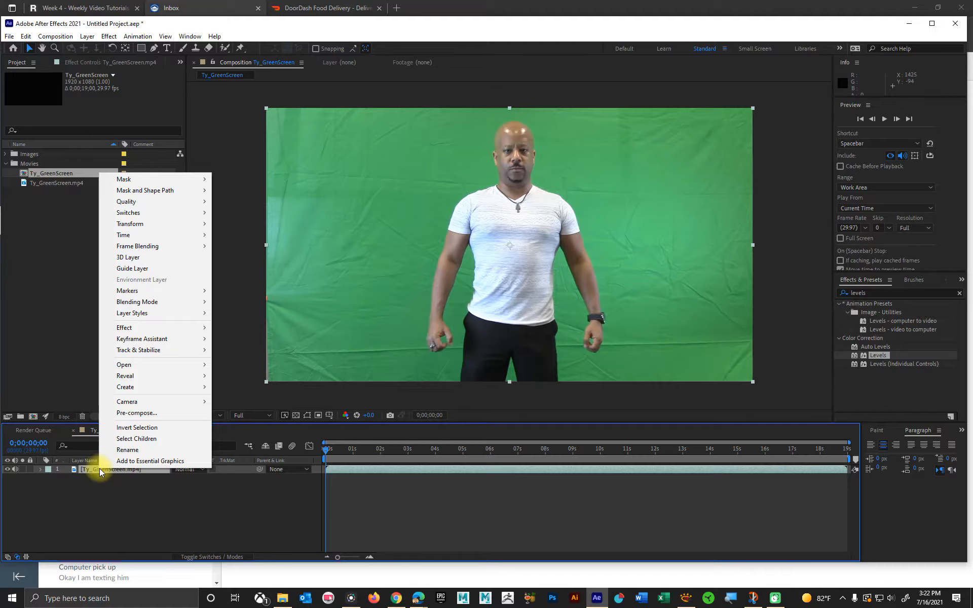
click(107, 497)
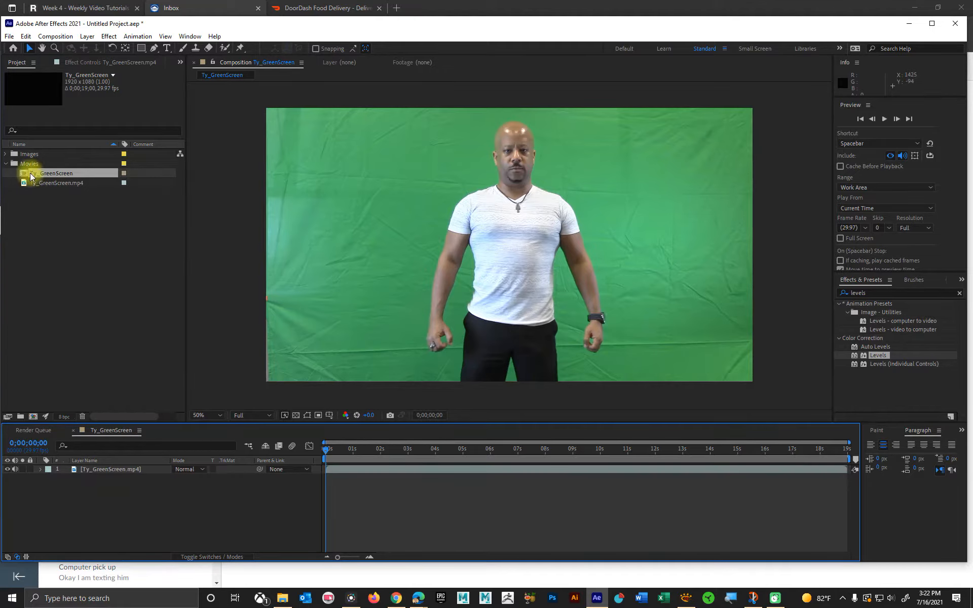
click(43, 324)
click(89, 467)
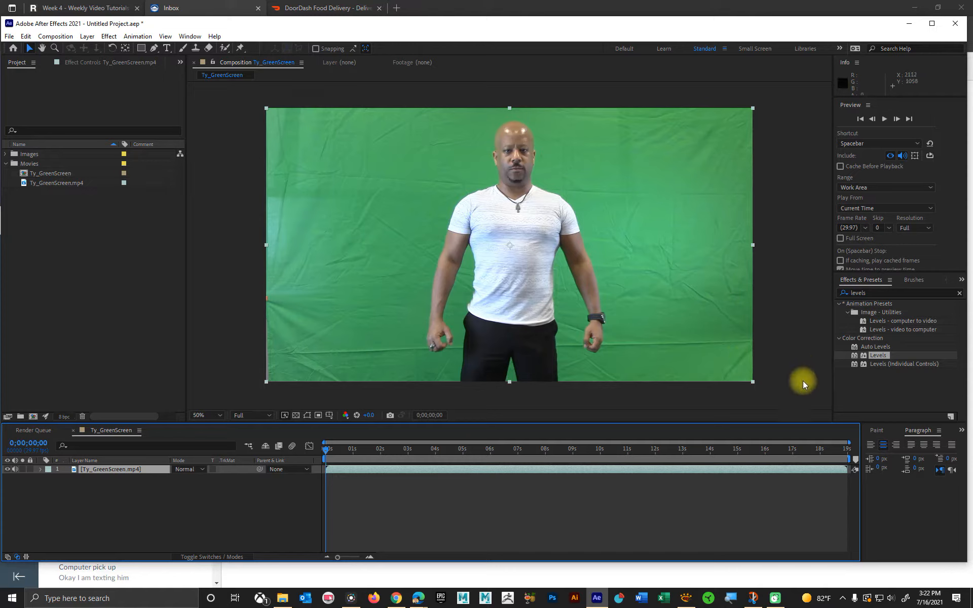
Step: Search the effects for "key" and apply Keylight (1.2) to the green-screen footage
drag(887, 293, 833, 292)
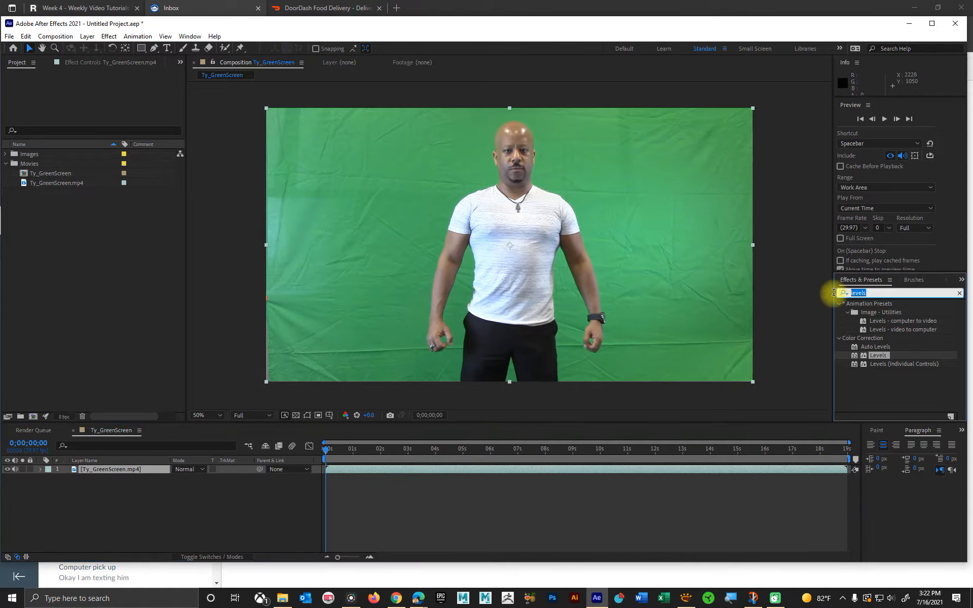
key(BackSpace)
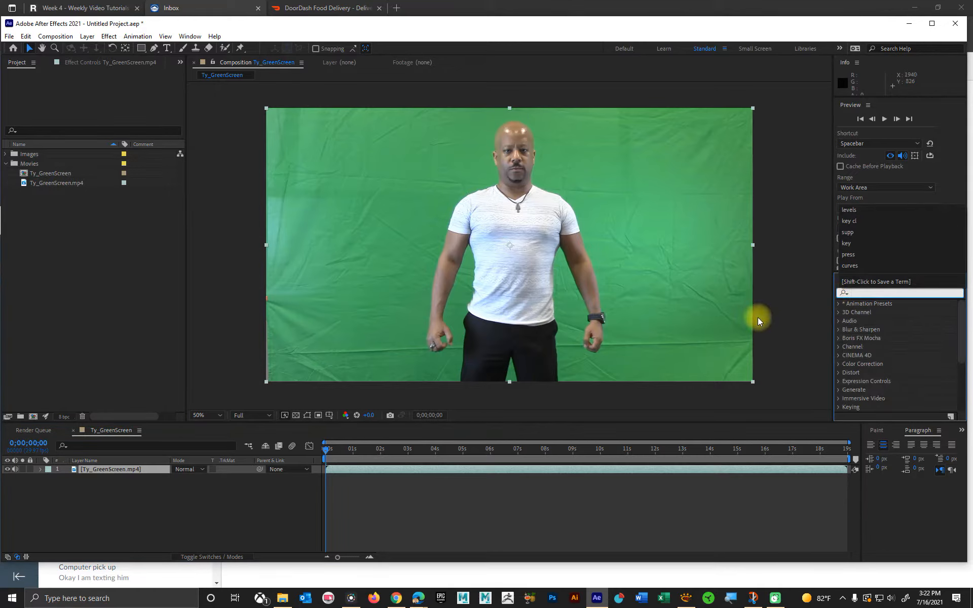
text(key)
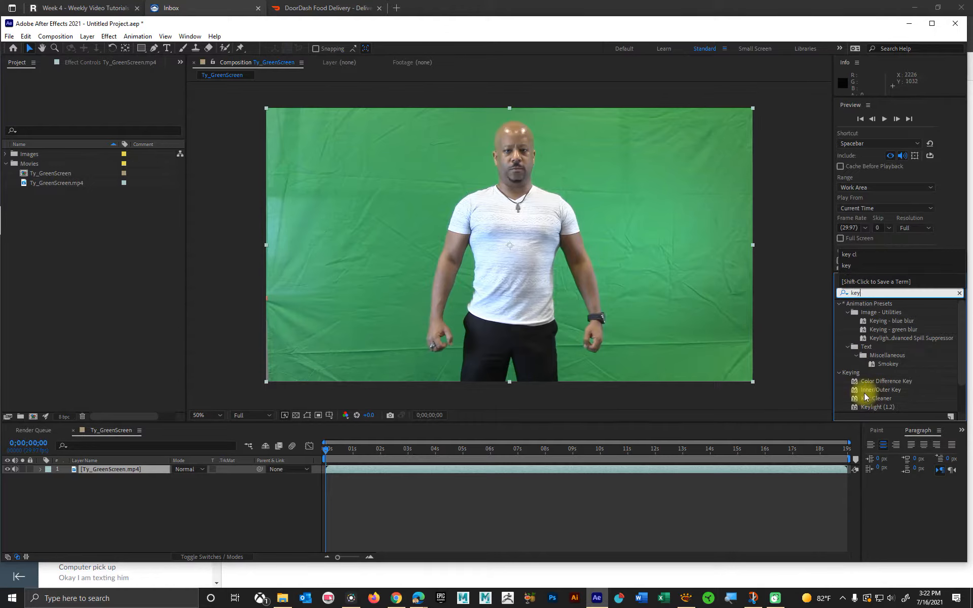
click(901, 402)
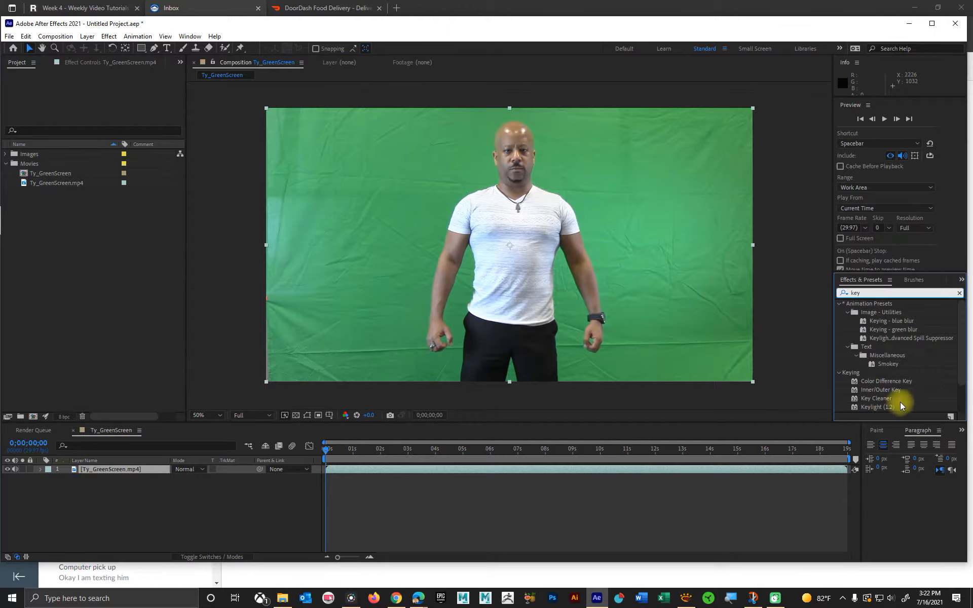
click(865, 408)
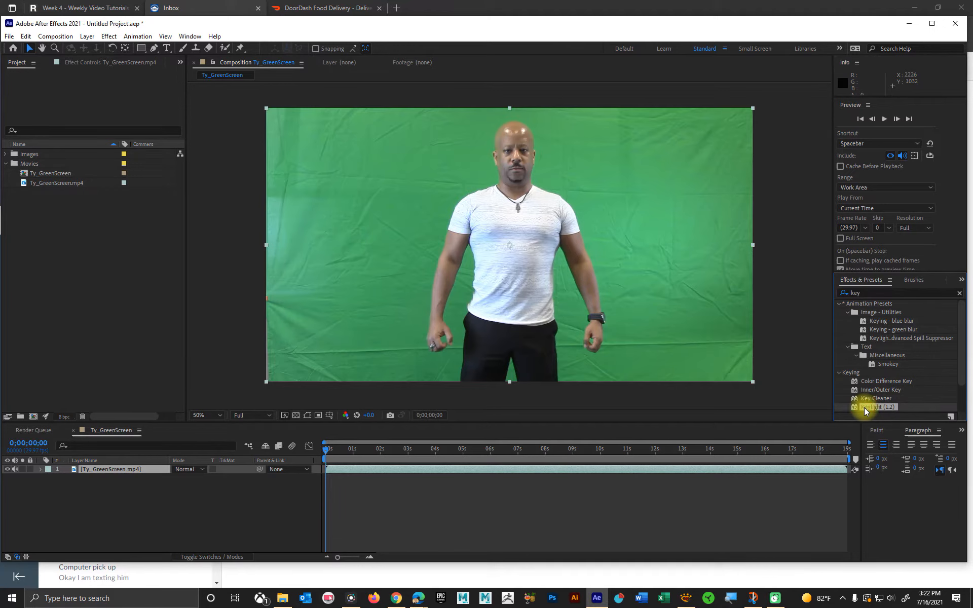
drag(865, 411, 413, 269)
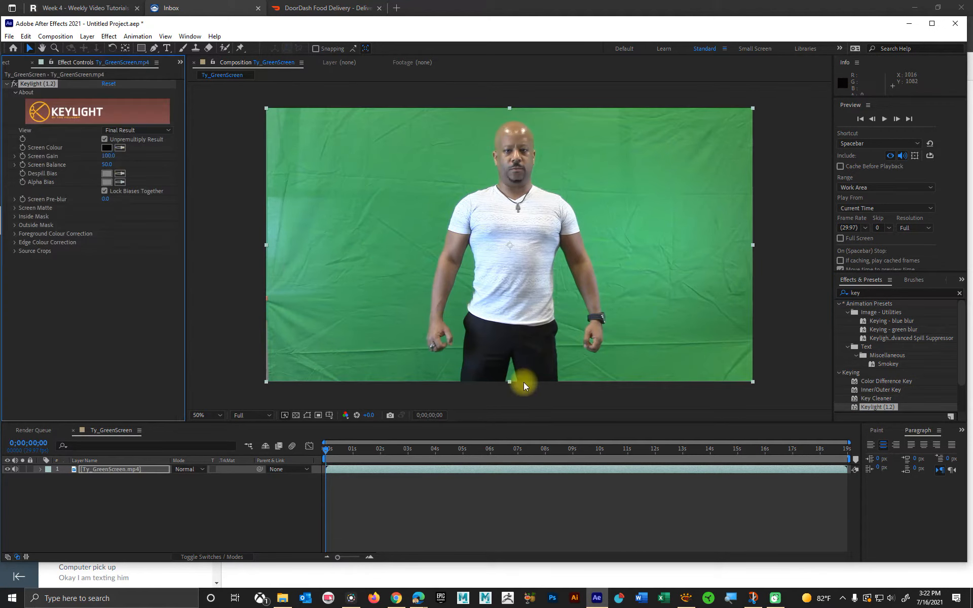
Step: Sample the green backdrop beside the man's head as Keylight's Screen Colour and set the effect's View to Screen Matte
click(119, 147)
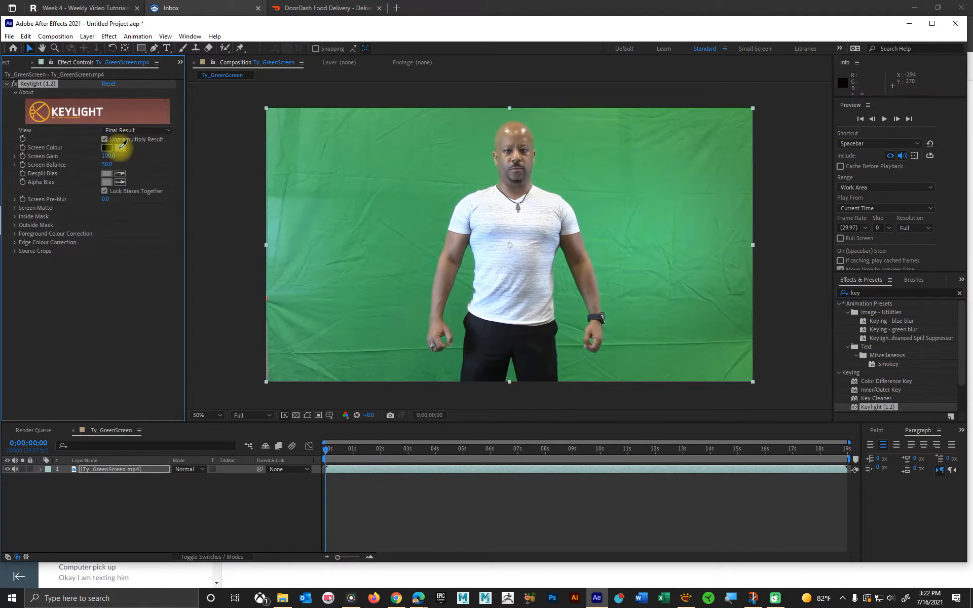
click(426, 168)
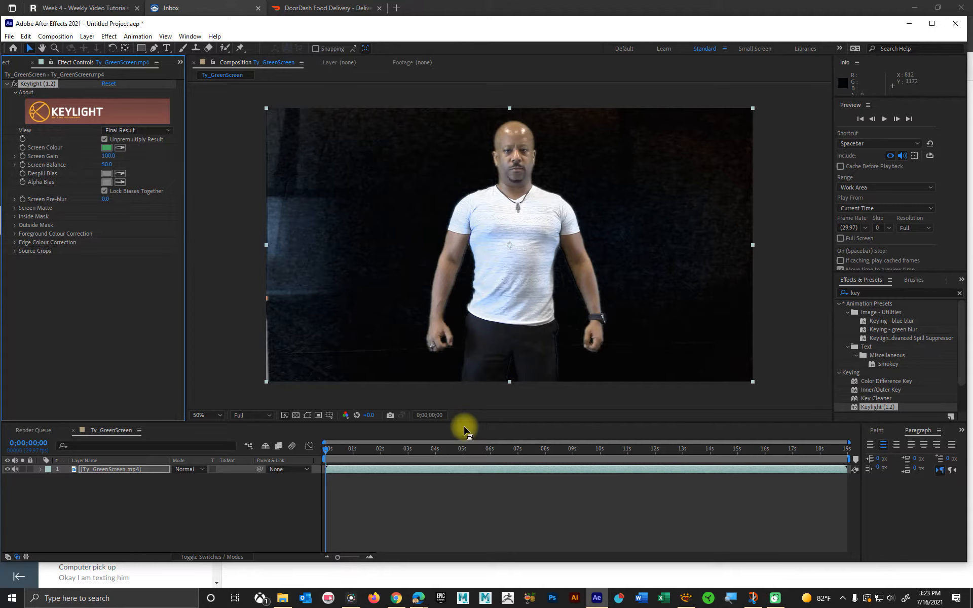
click(158, 130)
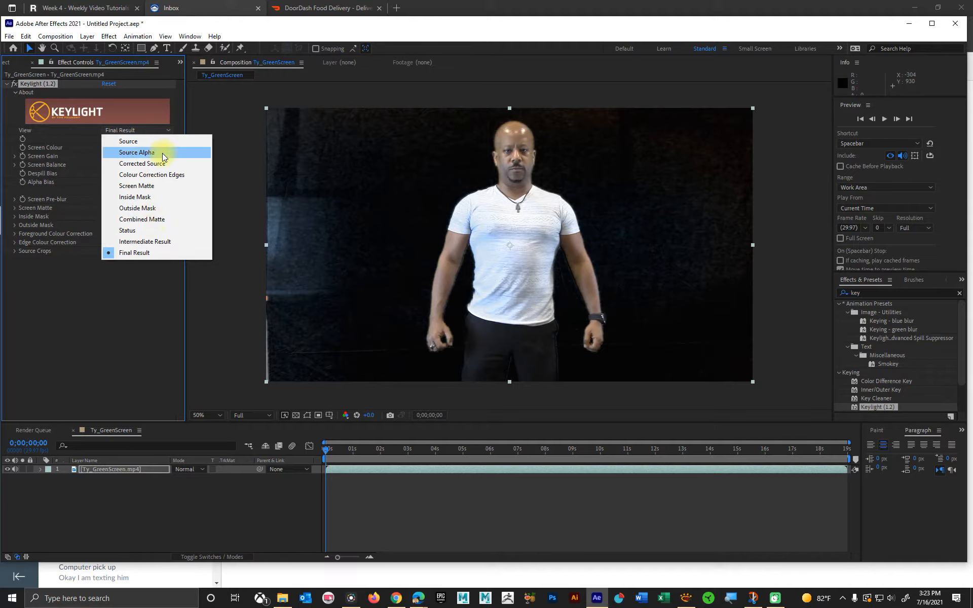
click(150, 186)
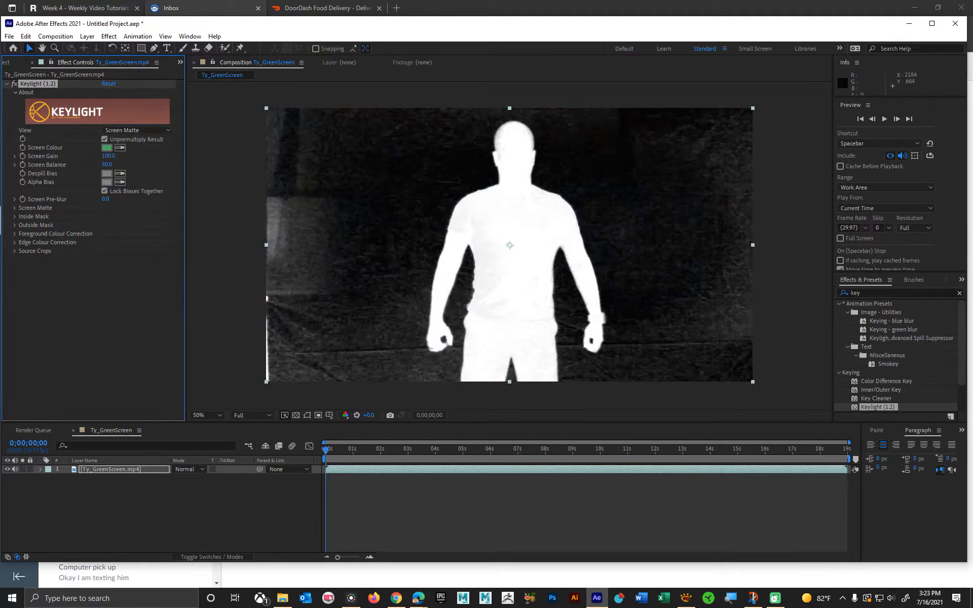
click(753, 597)
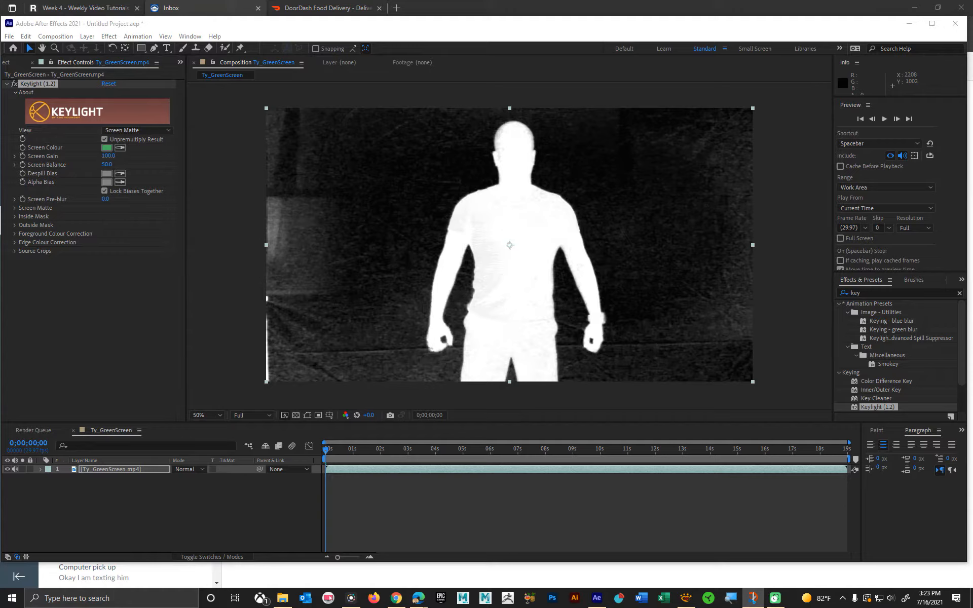
key(ctrl+z)
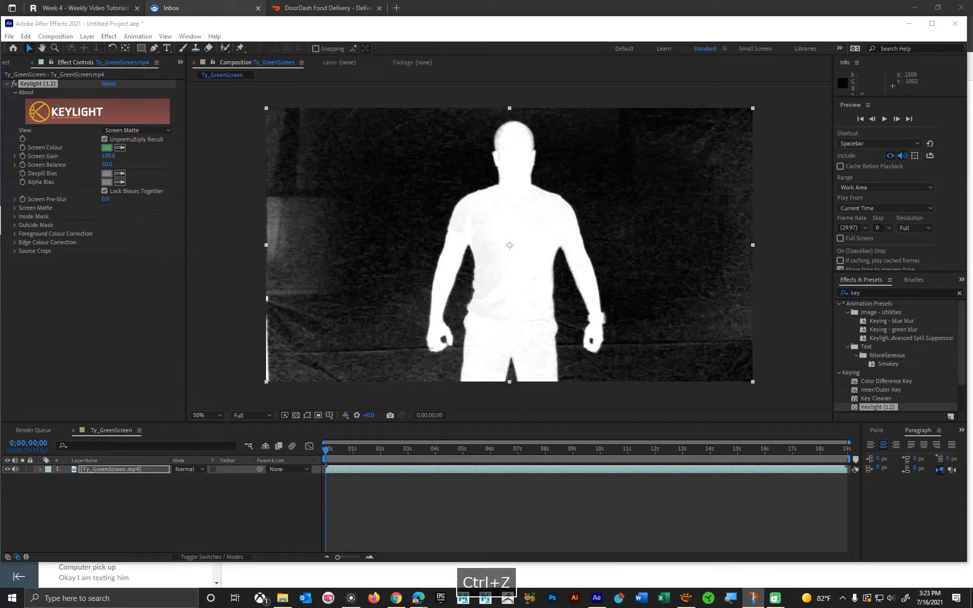
key(ctrl+z)
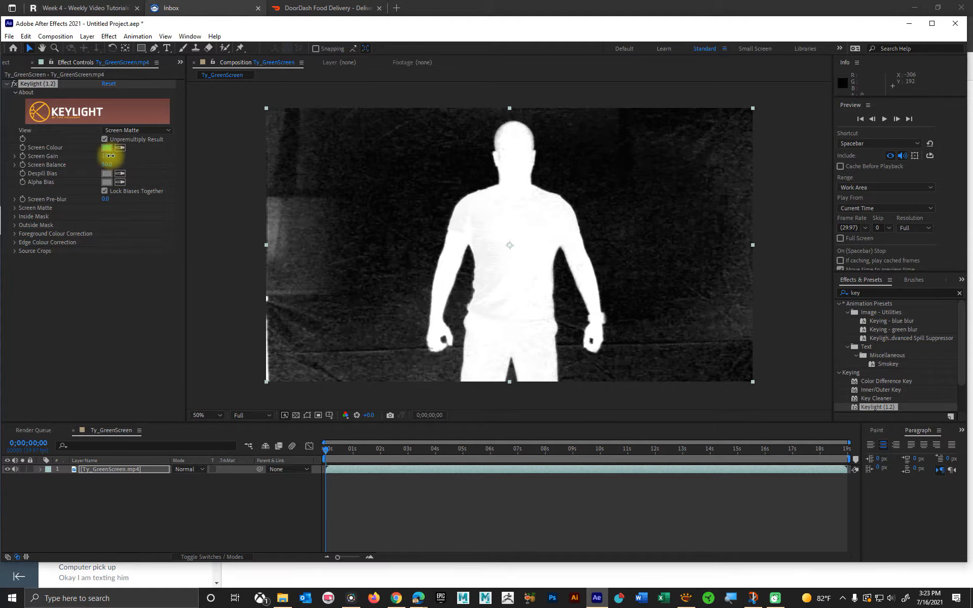
Step: Raise Keylight's Screen Gain to about 109 and set its Screen Balance to 60
drag(109, 157, 116, 154)
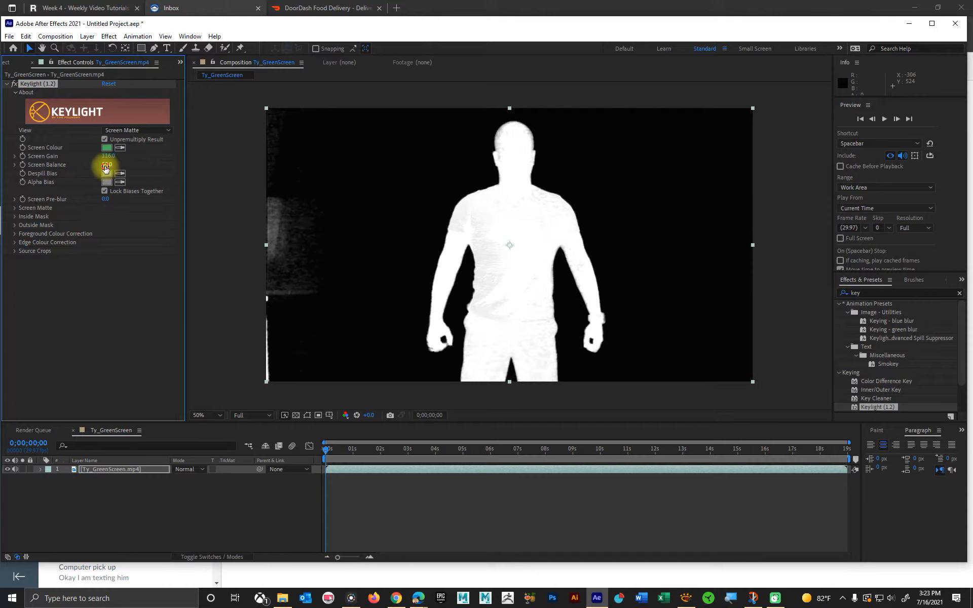
mouse_move(106, 167)
mouse_down()
mouse_move(124, 165)
mouse_move(108, 165)
mouse_move(109, 157)
mouse_move(107, 165)
mouse_up()
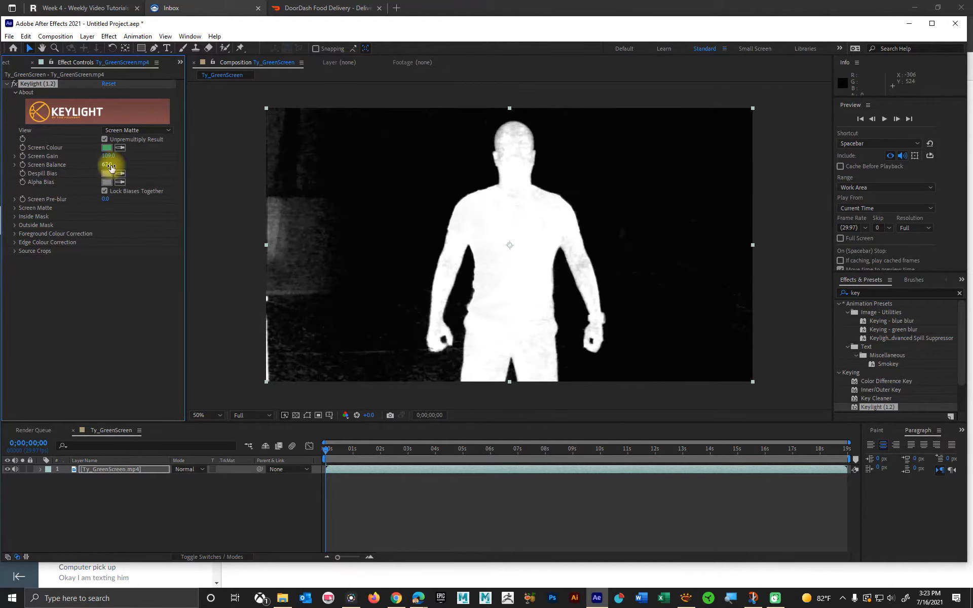
click(108, 163)
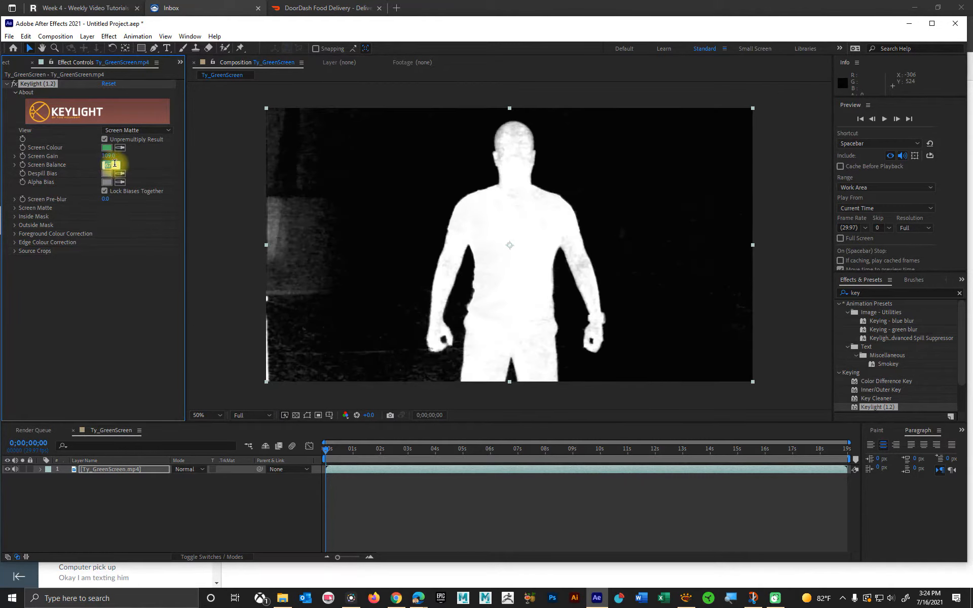
text(60)
key(Return)
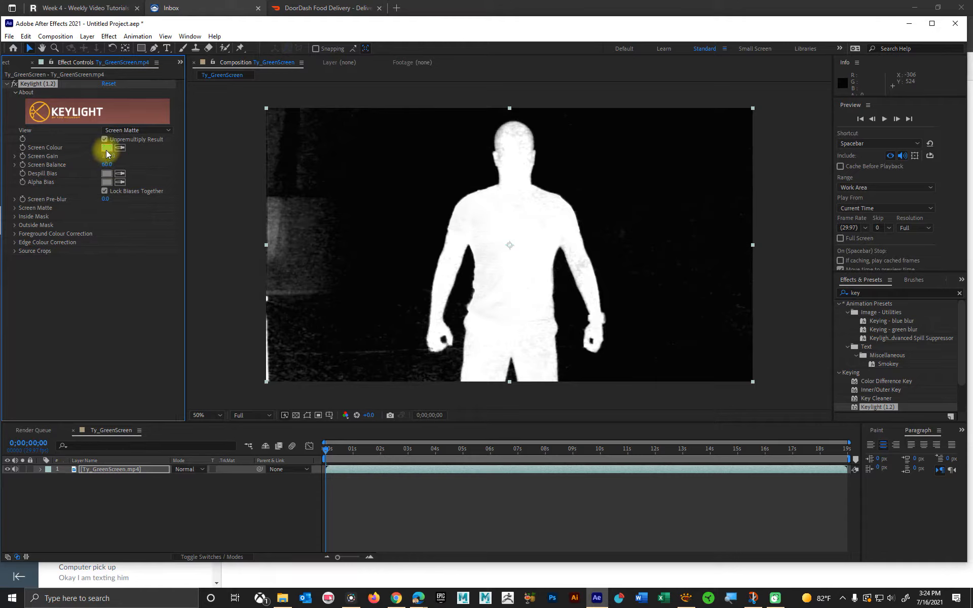
Step: Fine-tune Keylight's Screen Gain by trying 110 and settling on 112
click(108, 156)
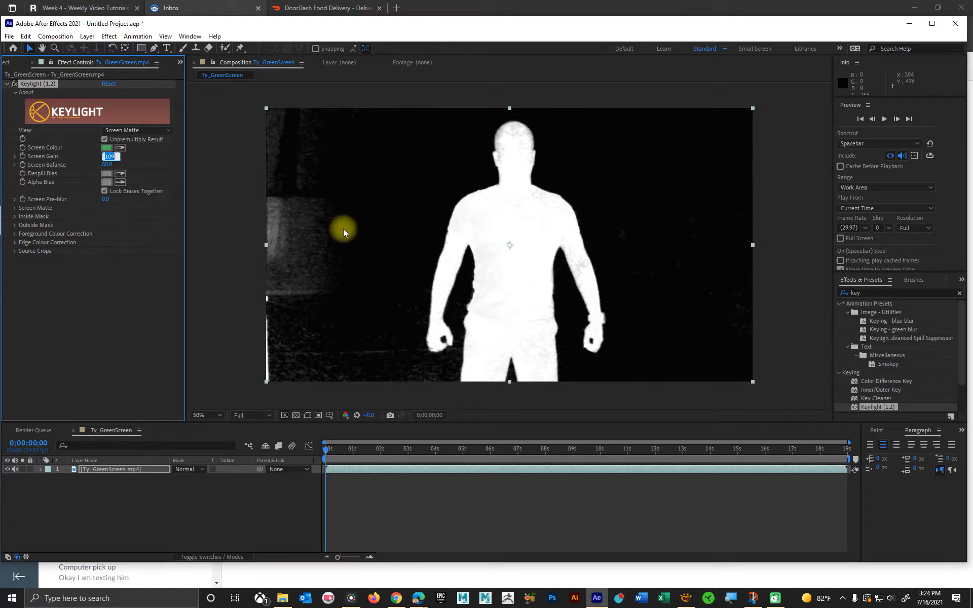
text(1)
key(Return)
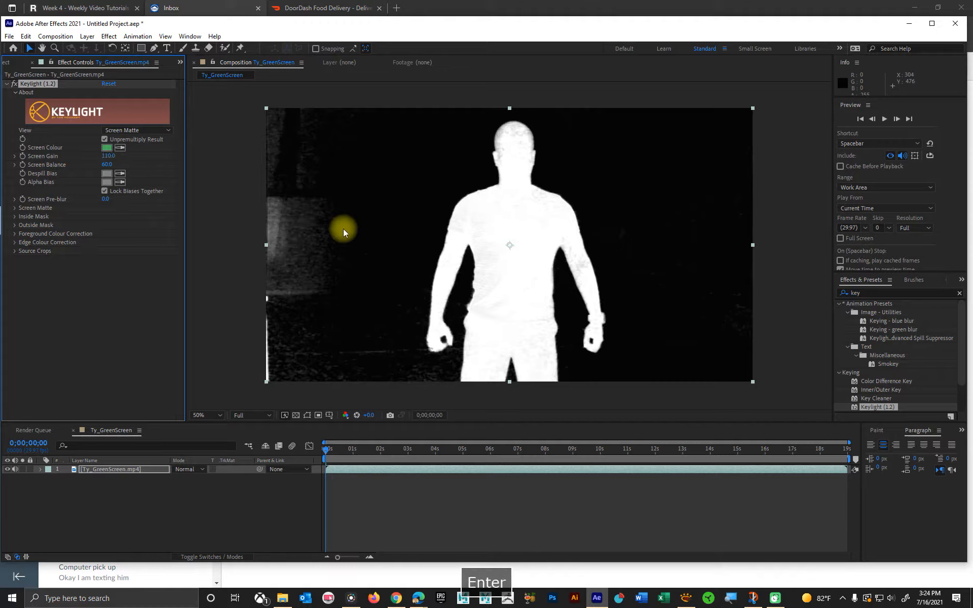
click(122, 156)
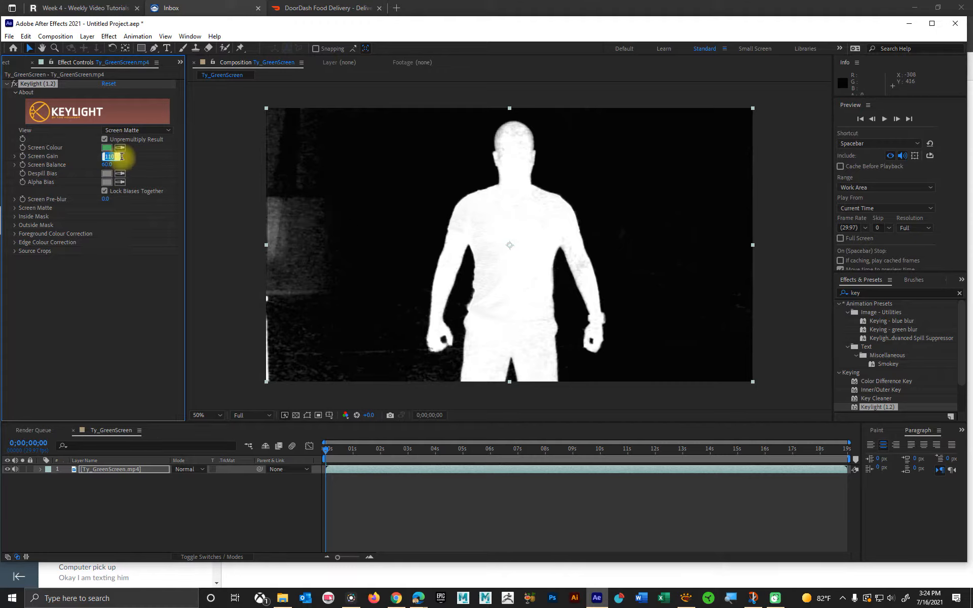
text(112)
key(Return)
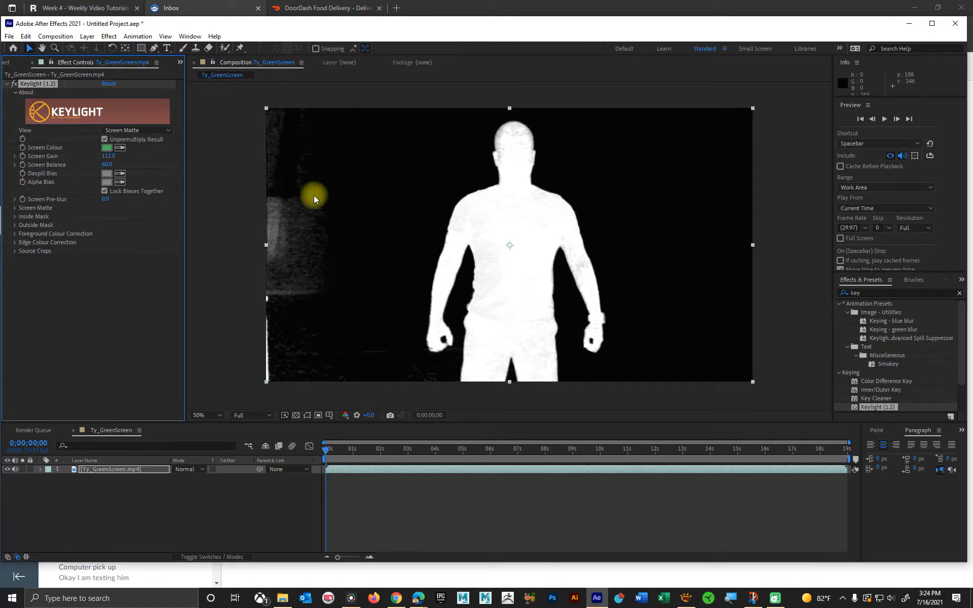
Step: At about 0;00;07;13, draw a rectangular mask on the Ty_GreenScreen.mp4 layer around the man with raised hands, excluding the side edges of the backdrop
drag(427, 446, 529, 449)
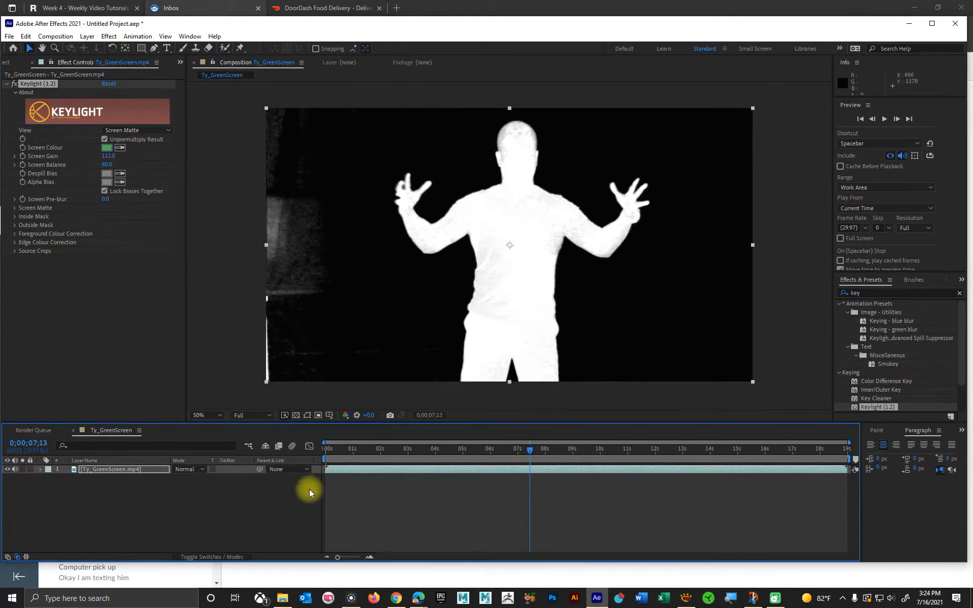
click(373, 468)
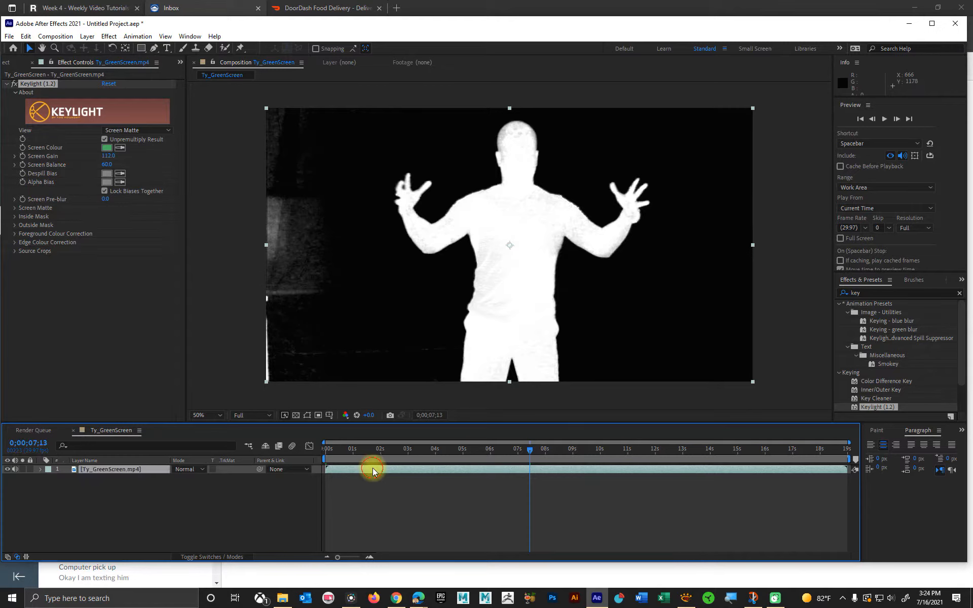
click(141, 48)
mouse_move(323, 99)
mouse_down()
mouse_move(647, 336)
mouse_move(706, 394)
mouse_move(711, 378)
mouse_move(710, 390)
mouse_up()
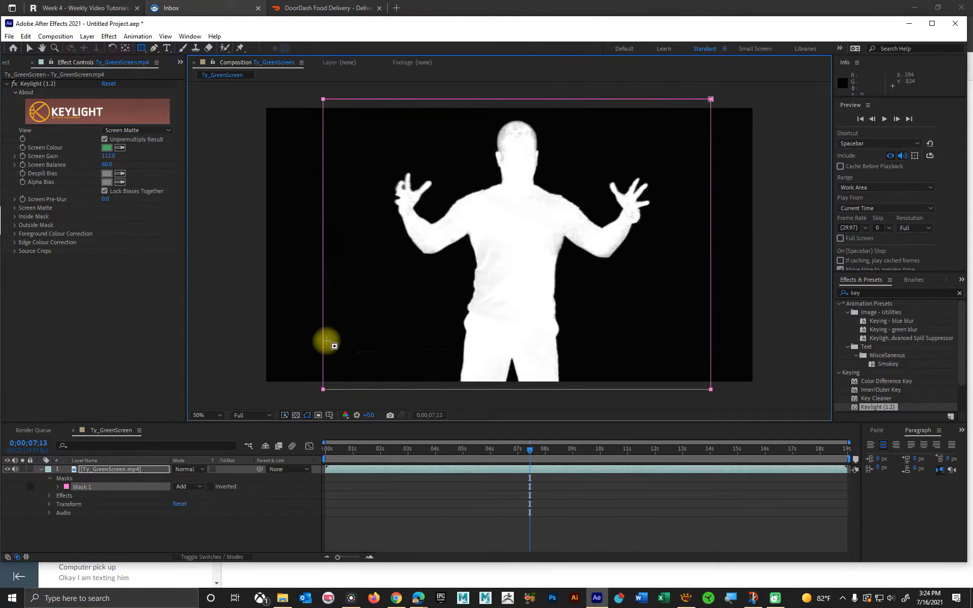
Step: Set Keylight's View to Source and move the current time to 0;00;05;24
click(147, 133)
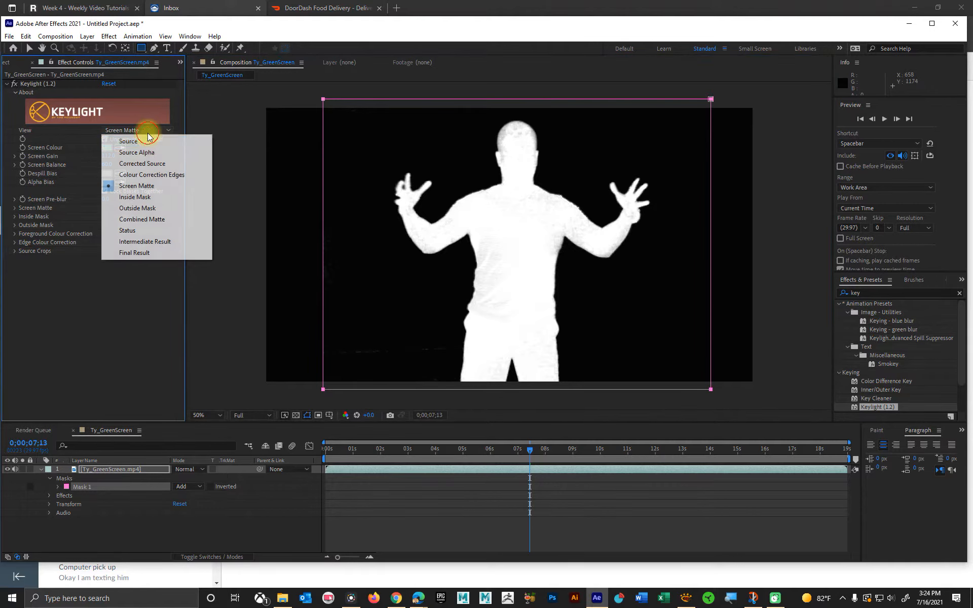
click(144, 141)
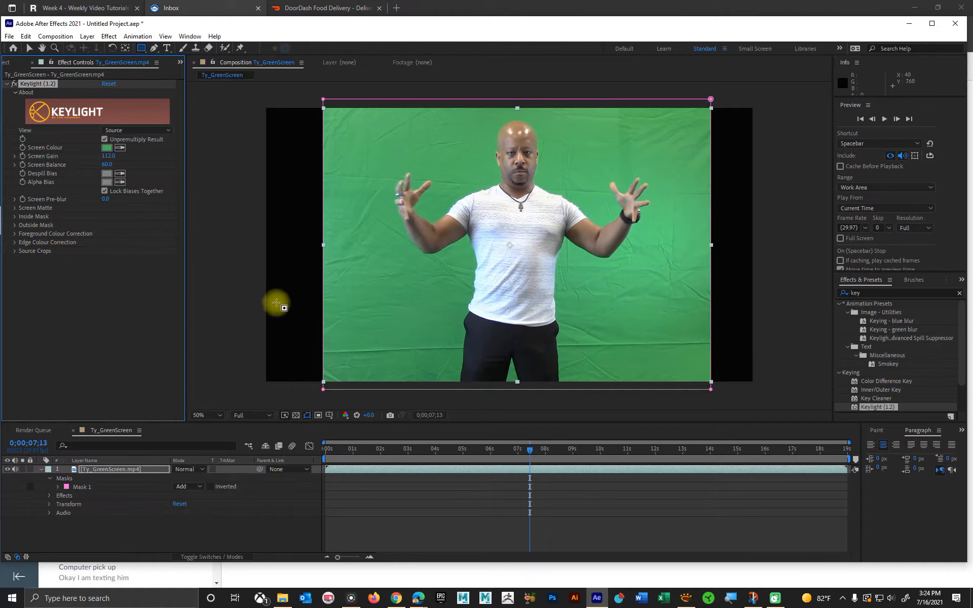
drag(399, 449, 485, 447)
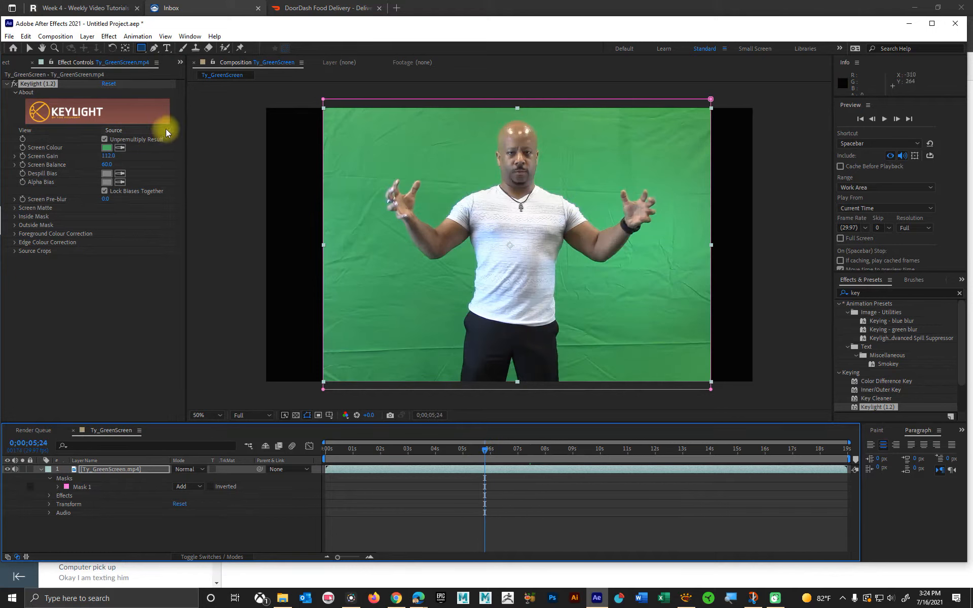
Step: Create a blue 1920 × 1080 px solid named TempBG and place it beneath the Ty_GreenScreen.mp4 layer
click(87, 36)
mouse_move(90, 47)
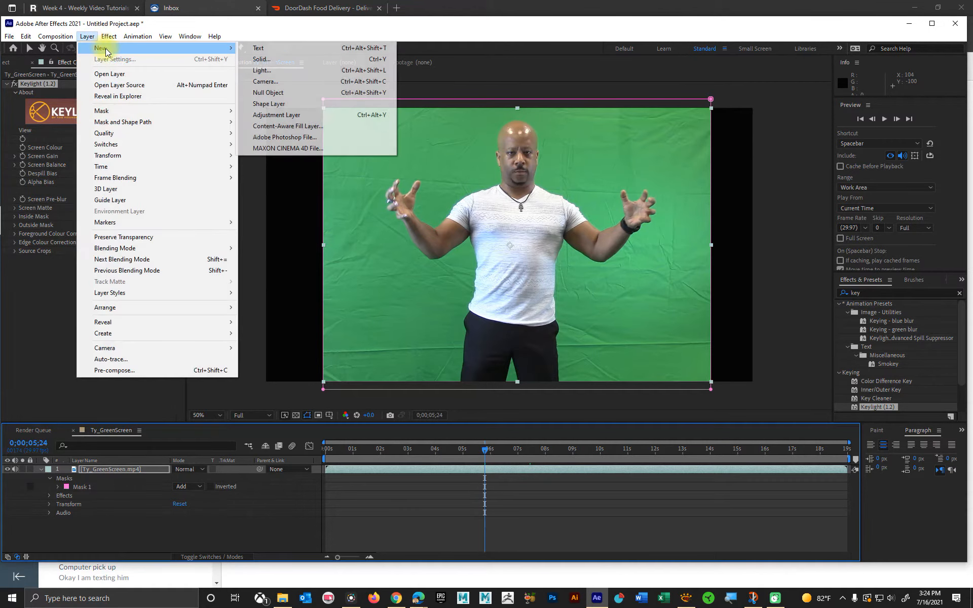
click(263, 60)
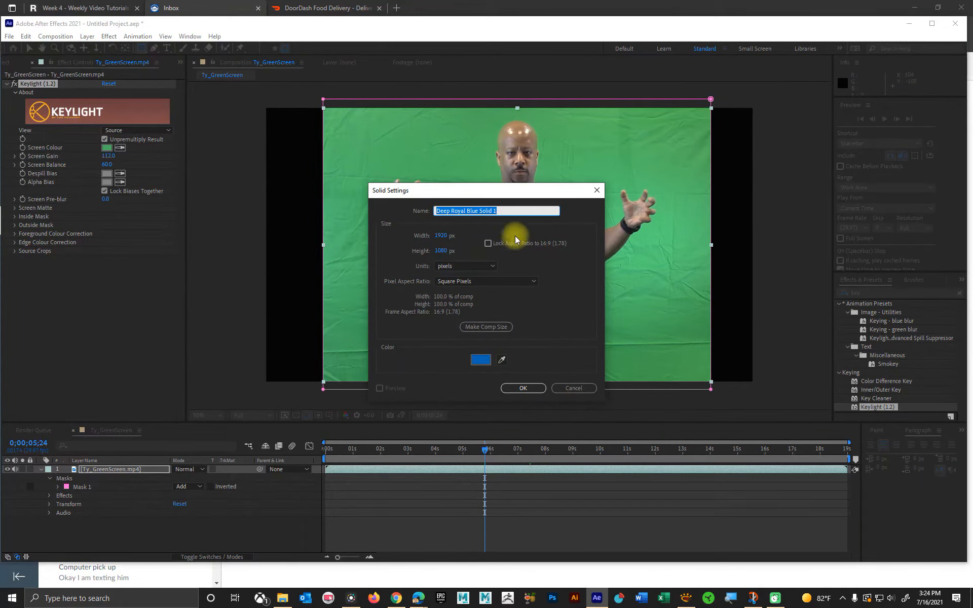
drag(514, 211, 392, 210)
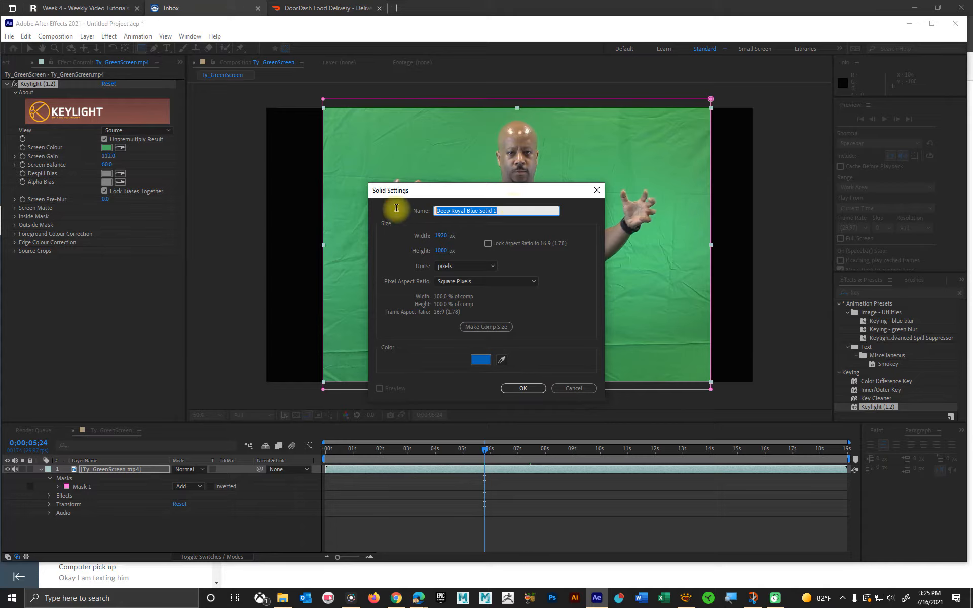
text(Temp)
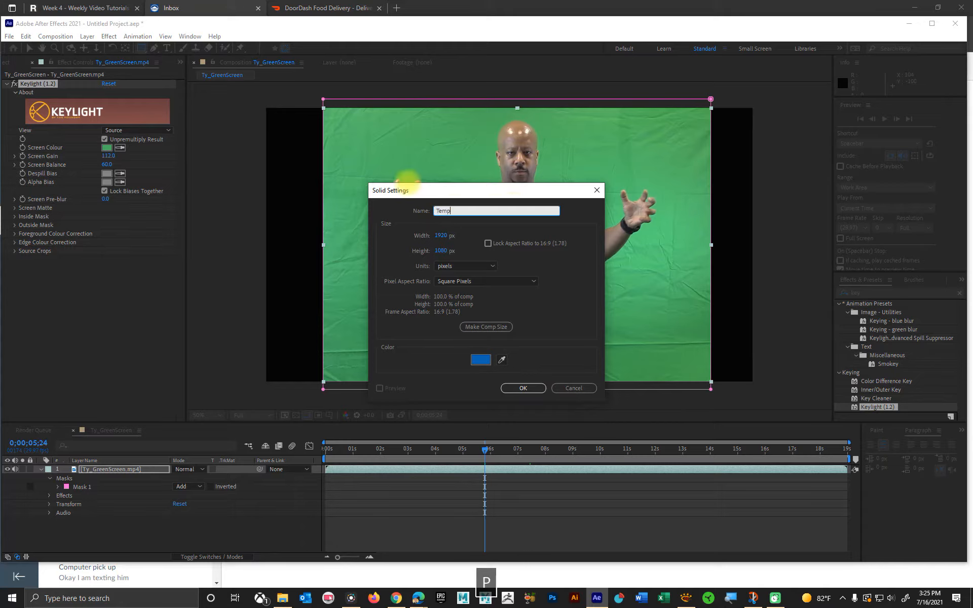
text(BG)
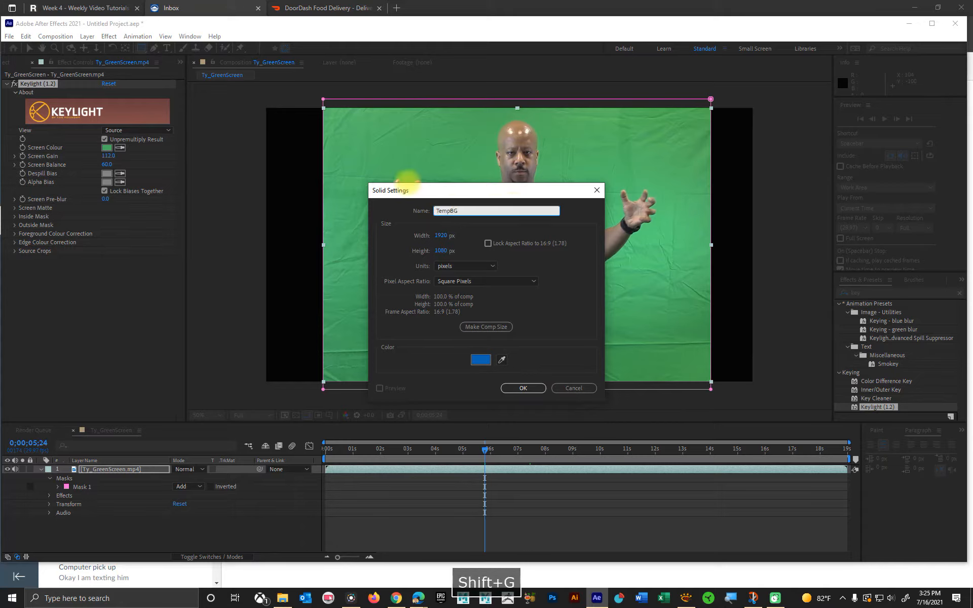
click(517, 388)
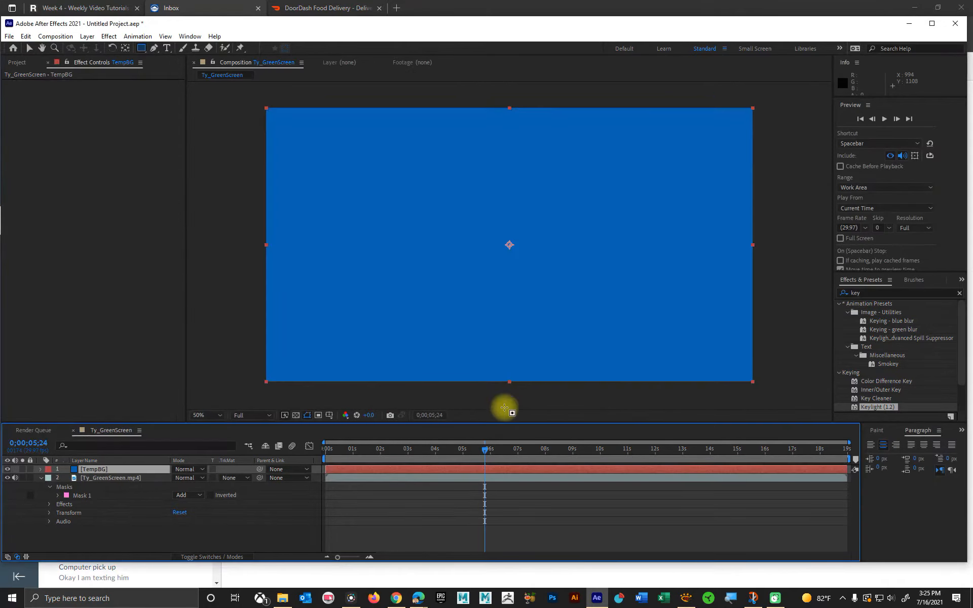
drag(104, 469, 110, 514)
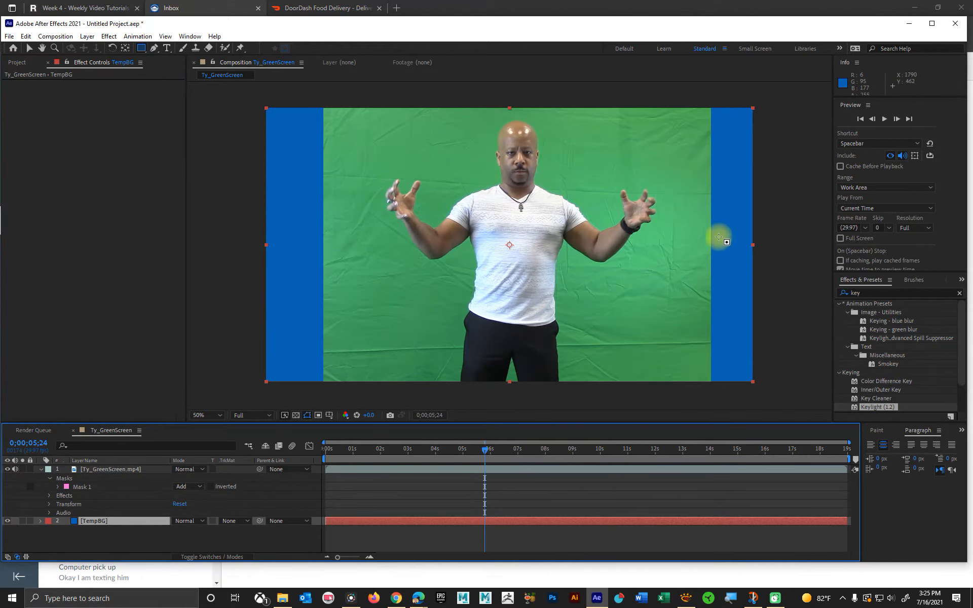
Step: Set the View of Keylight on the Ty_GreenScreen.mp4 layer to Screen Matte and expand its Screen Matte settings
click(381, 468)
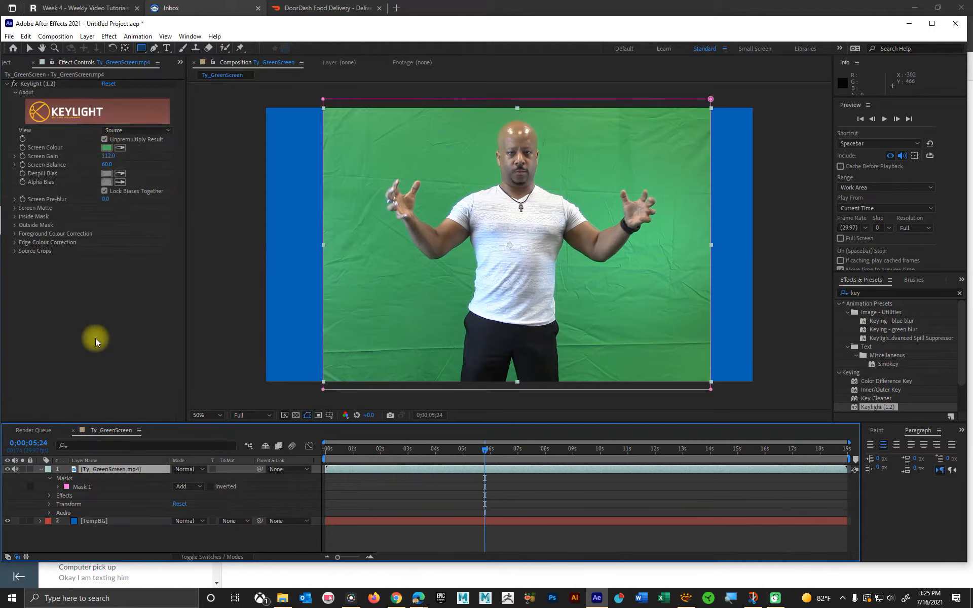
click(121, 129)
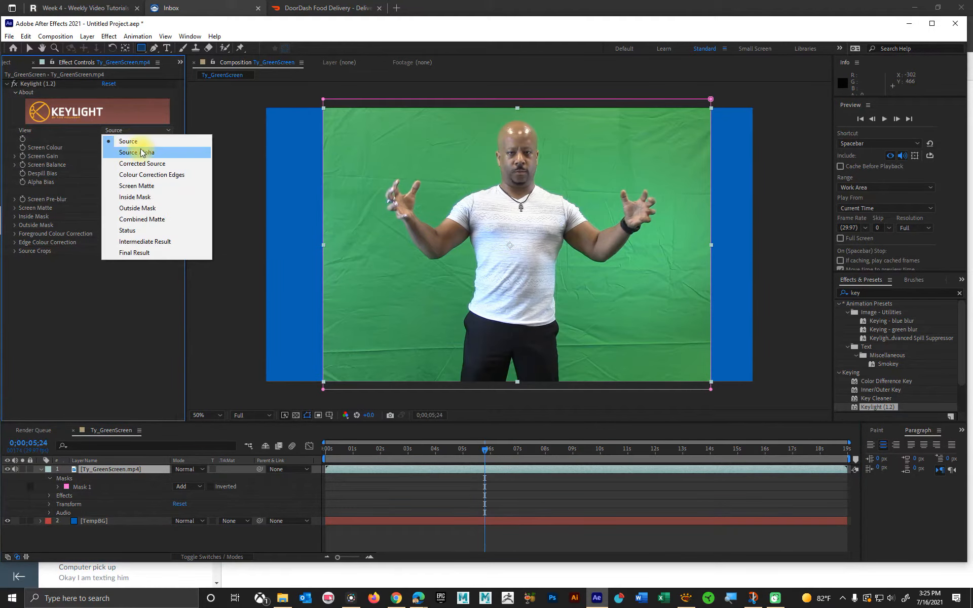
click(151, 185)
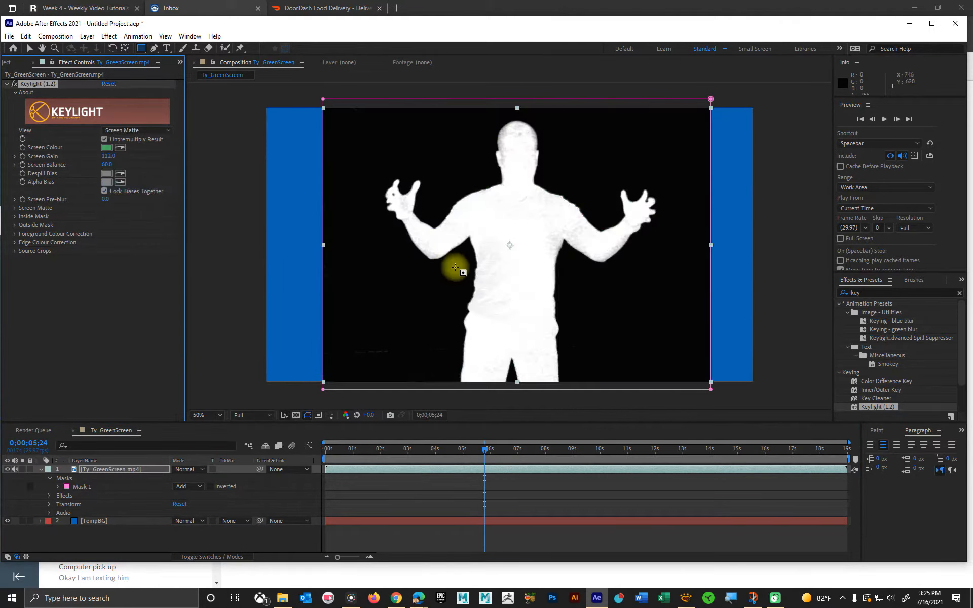
click(14, 208)
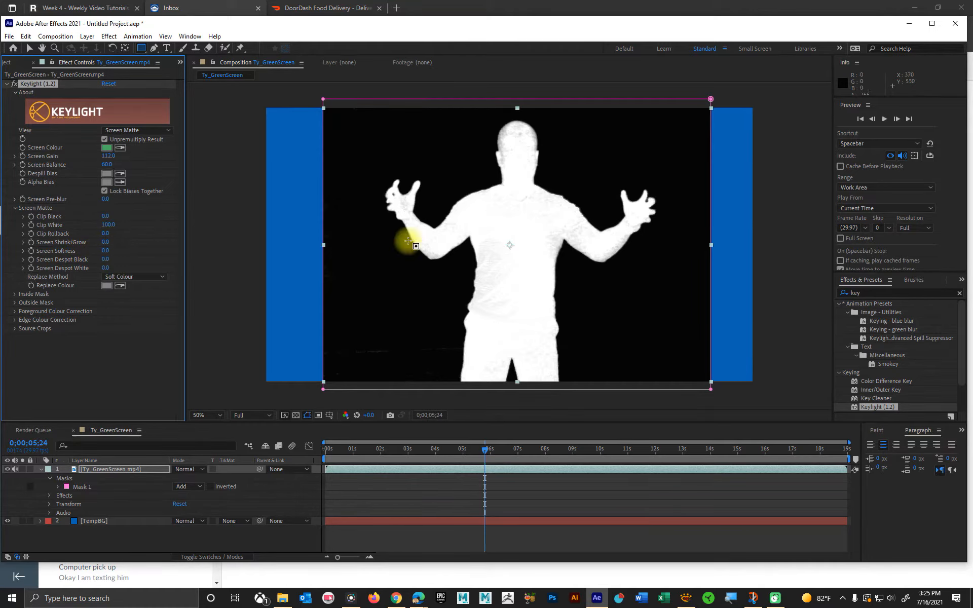
Step: Try Keylight's Clip Black at 32 and at 5, comparing the matte up close and in full
key(slash)
key(space)
drag(423, 152, 453, 286)
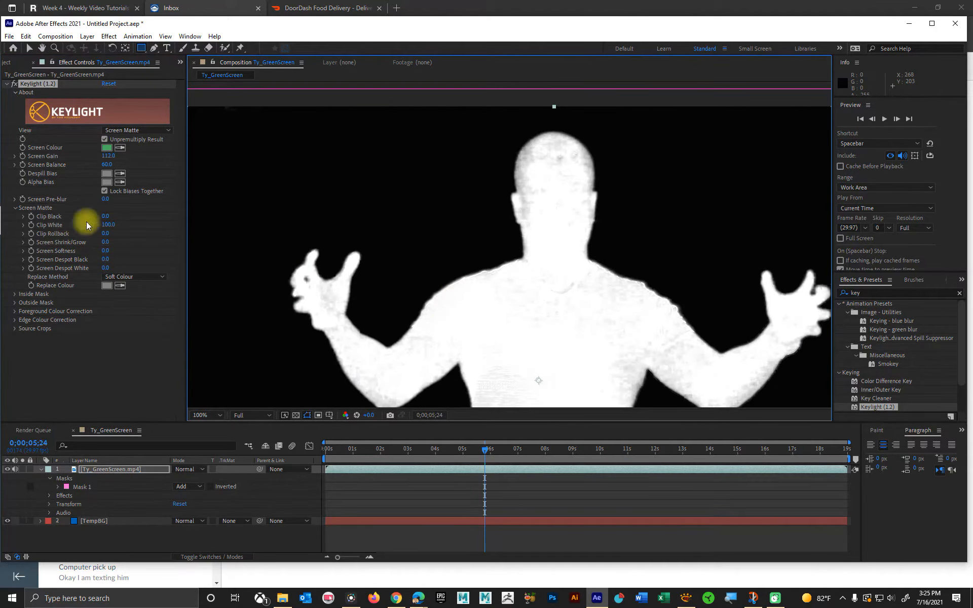
drag(104, 218, 120, 218)
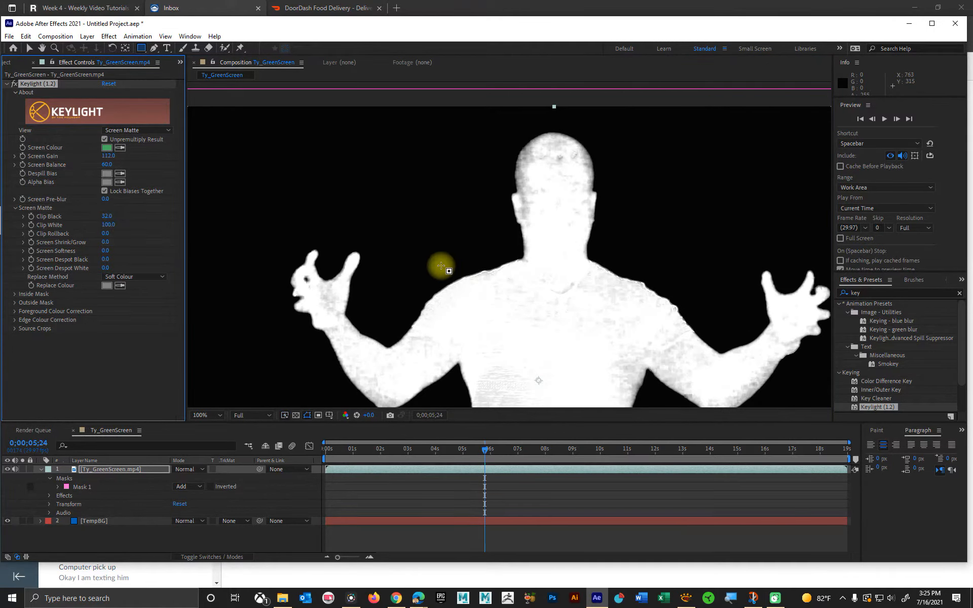
scroll(612, 266, down, 1)
key(space)
drag(622, 366, 581, 309)
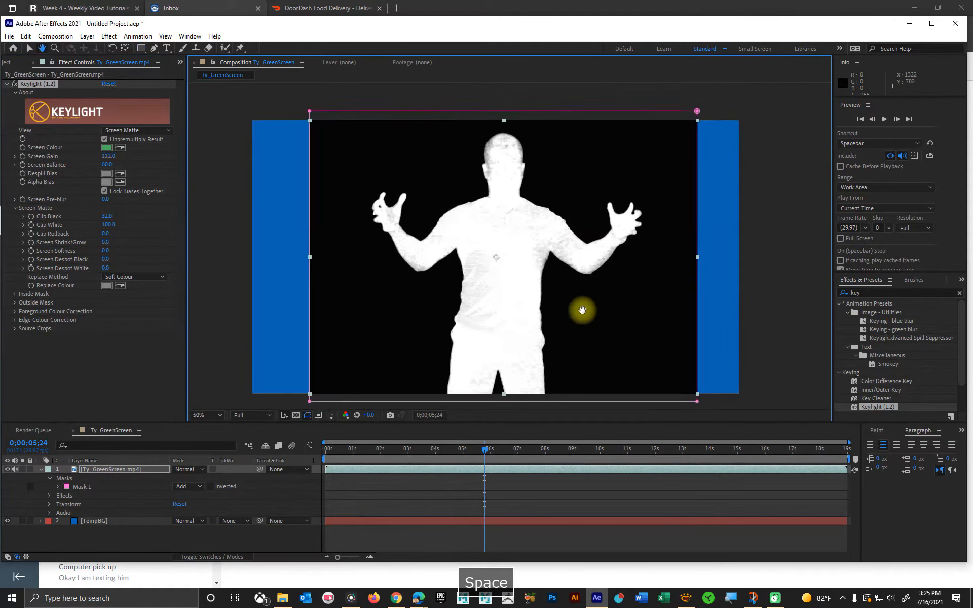
drag(104, 216, 76, 215)
key(space)
scroll(554, 332, up, 1)
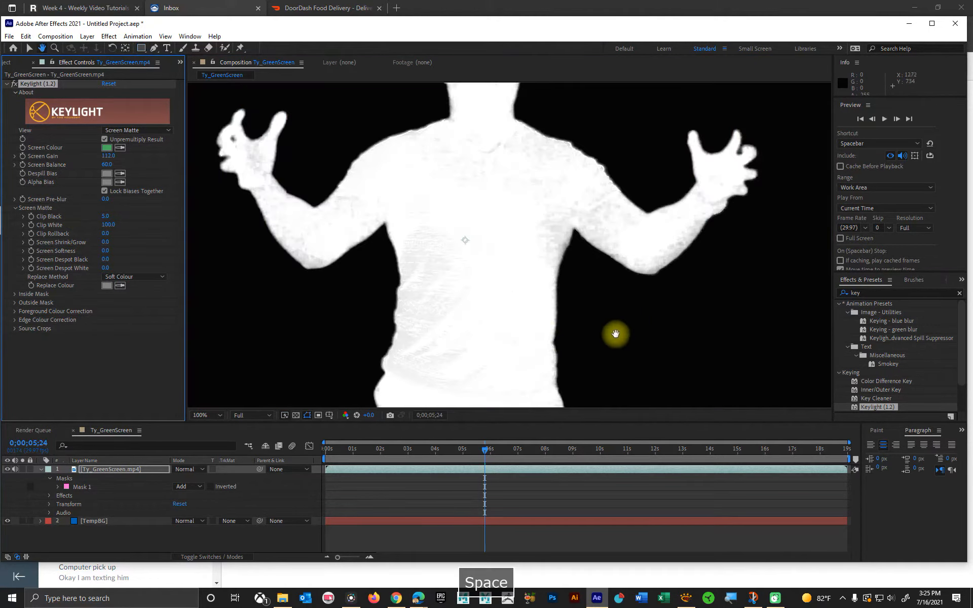
scroll(441, 310, down, 1)
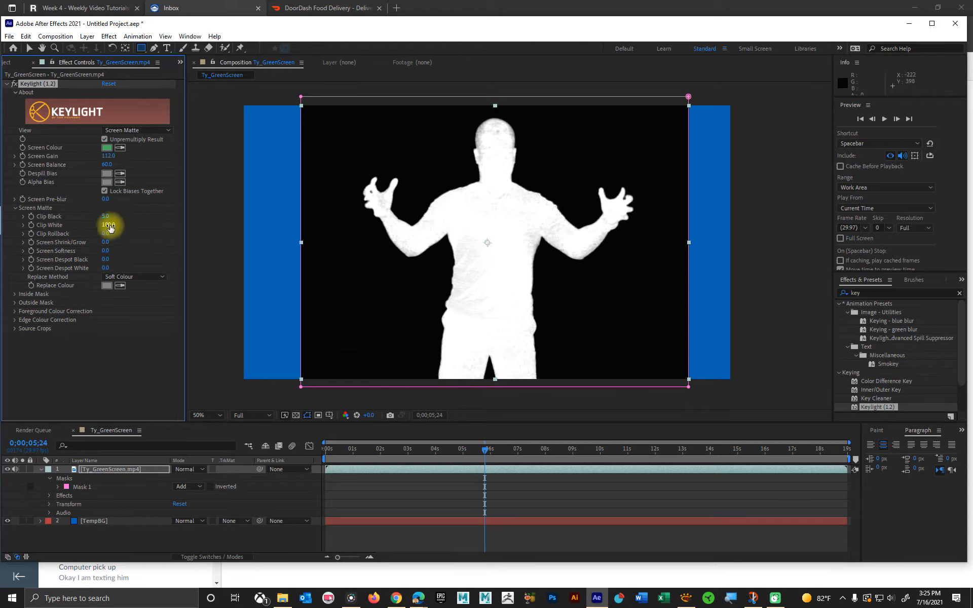
Step: Set Keylight's Clip Black to 25
mouse_move(104, 217)
mouse_down()
mouse_move(118, 217)
mouse_move(108, 220)
mouse_up()
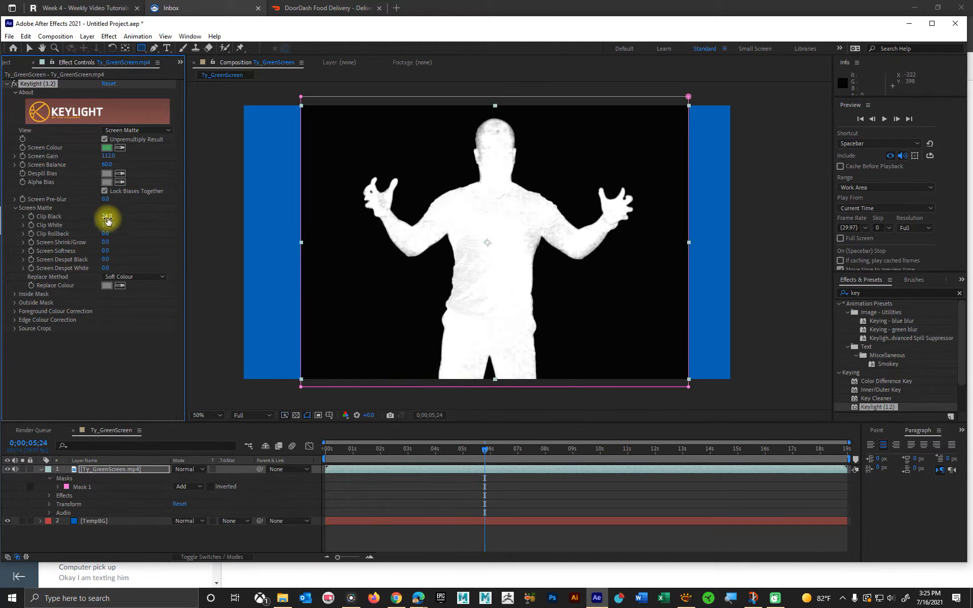
click(107, 217)
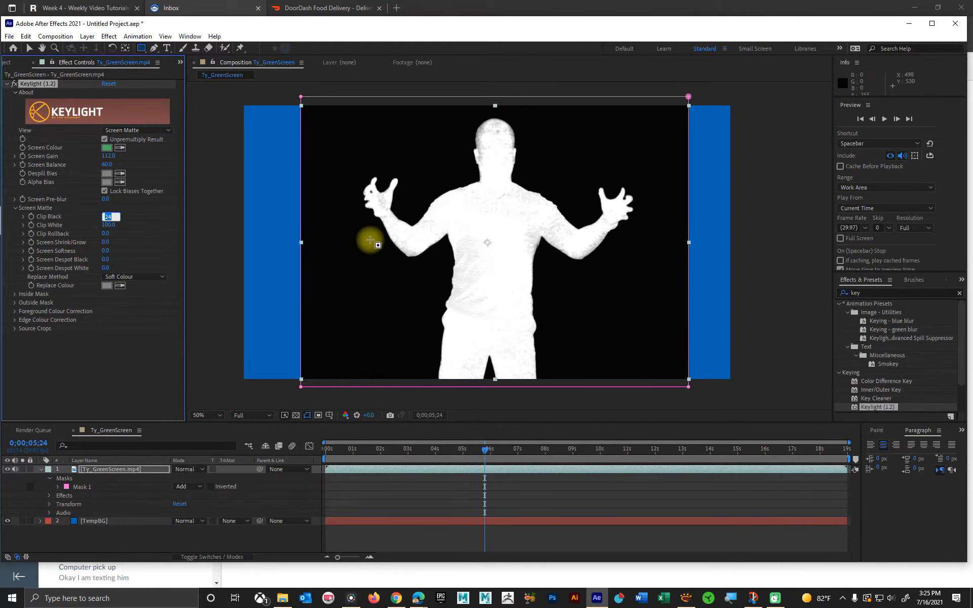
text(25)
key(Return)
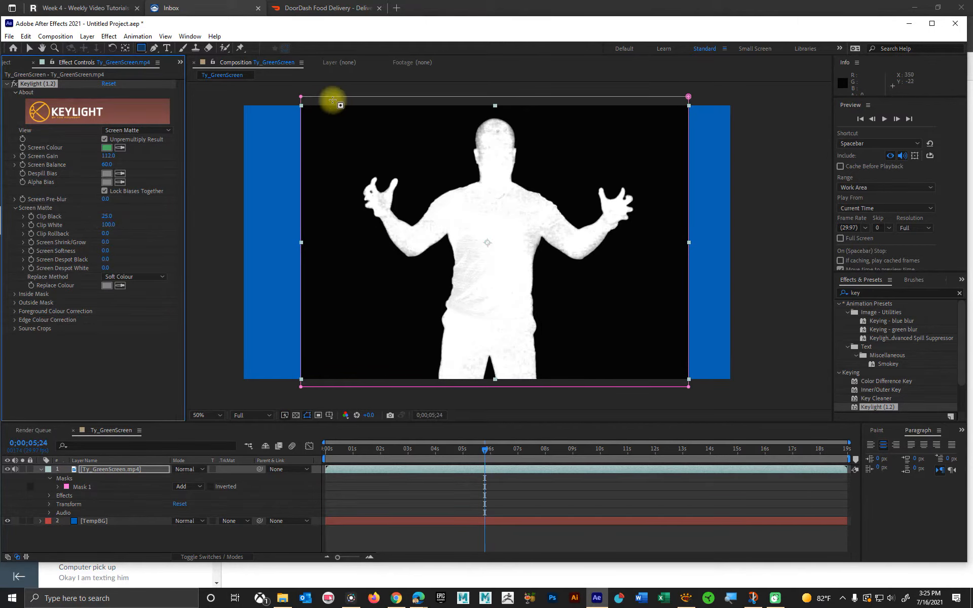
Step: Lower Keylight's Clip White to 73, 54 and finally 48, checking the matte around the head at 0;00;06;09 and 0;00;14;00
scroll(562, 220, up, 1)
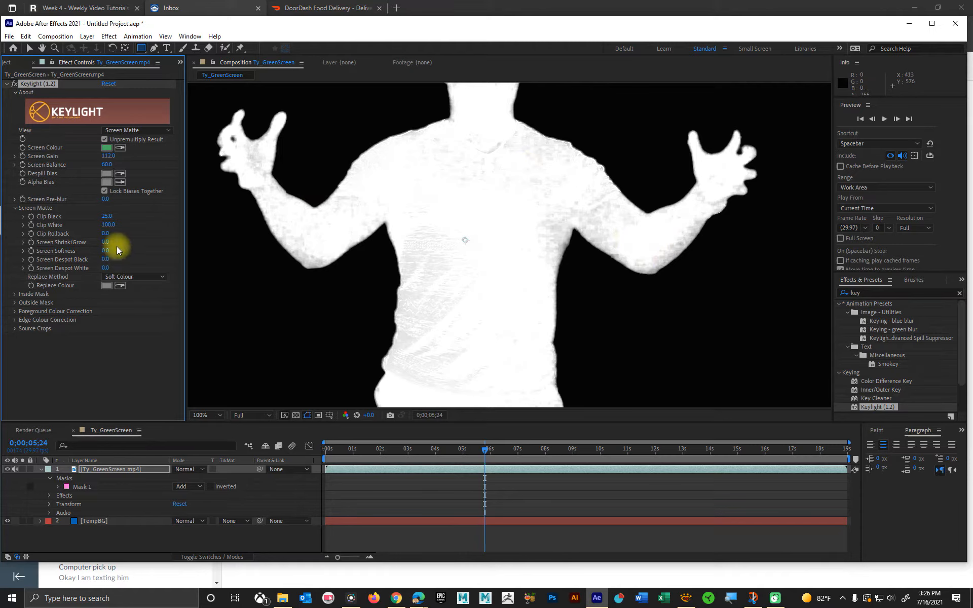
drag(109, 225, 101, 226)
key(space)
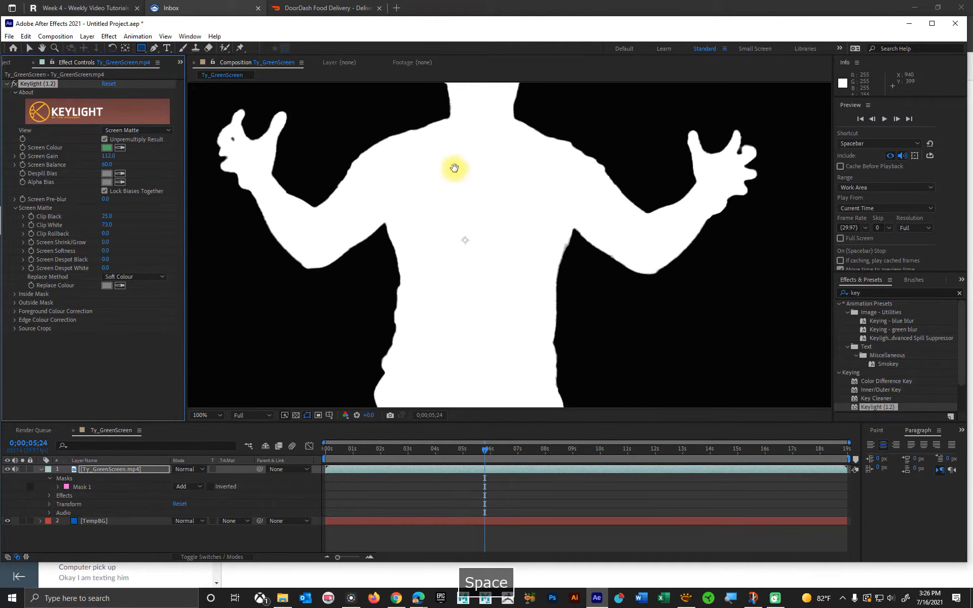
drag(452, 167, 467, 271)
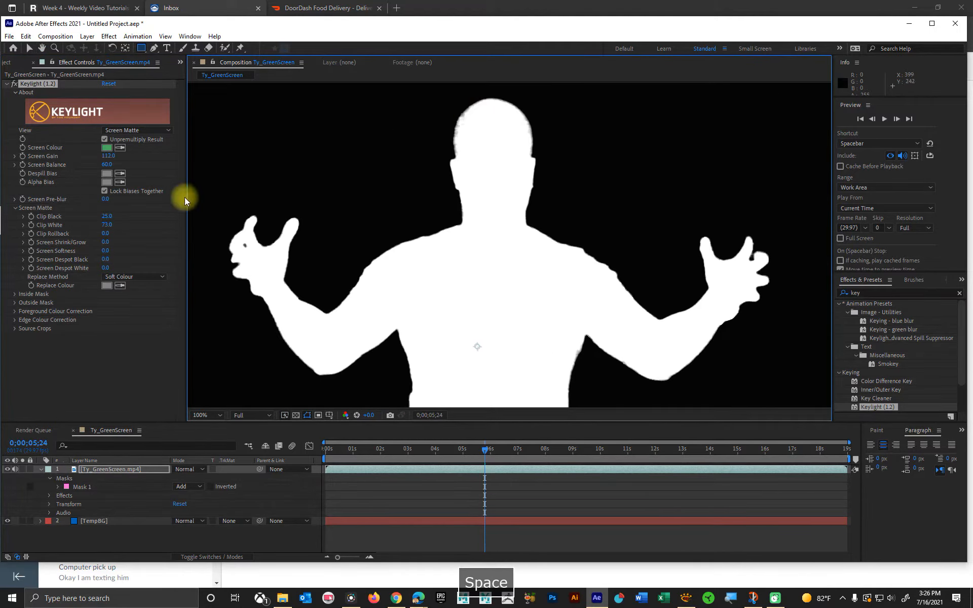
drag(104, 226, 103, 226)
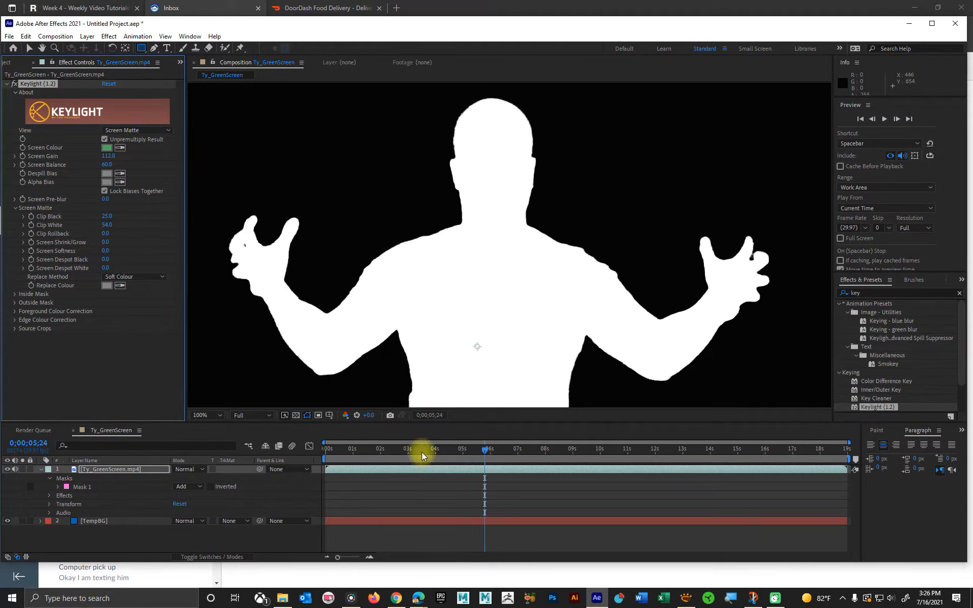
drag(421, 451, 499, 450)
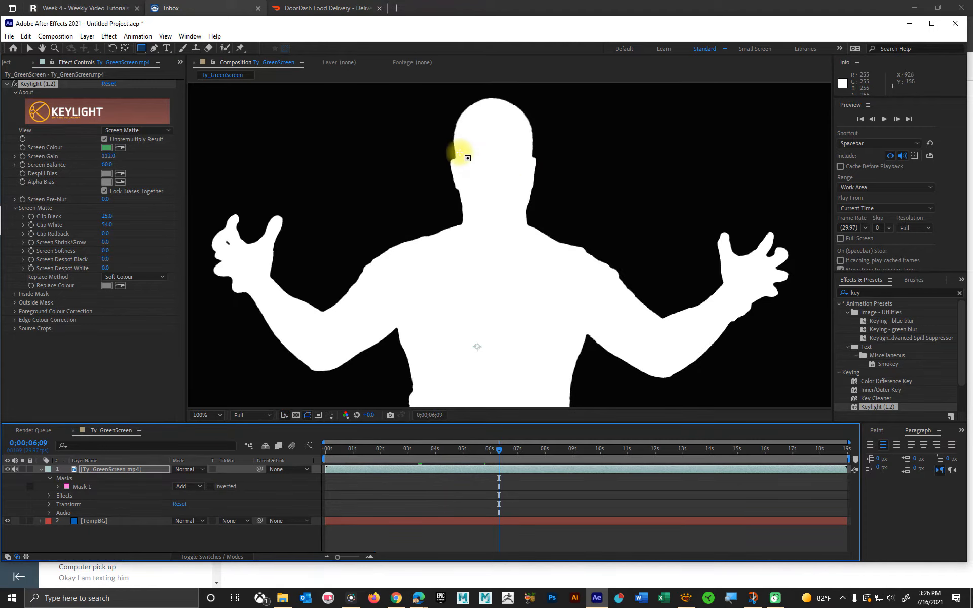
scroll(459, 153, up, 2)
key(space)
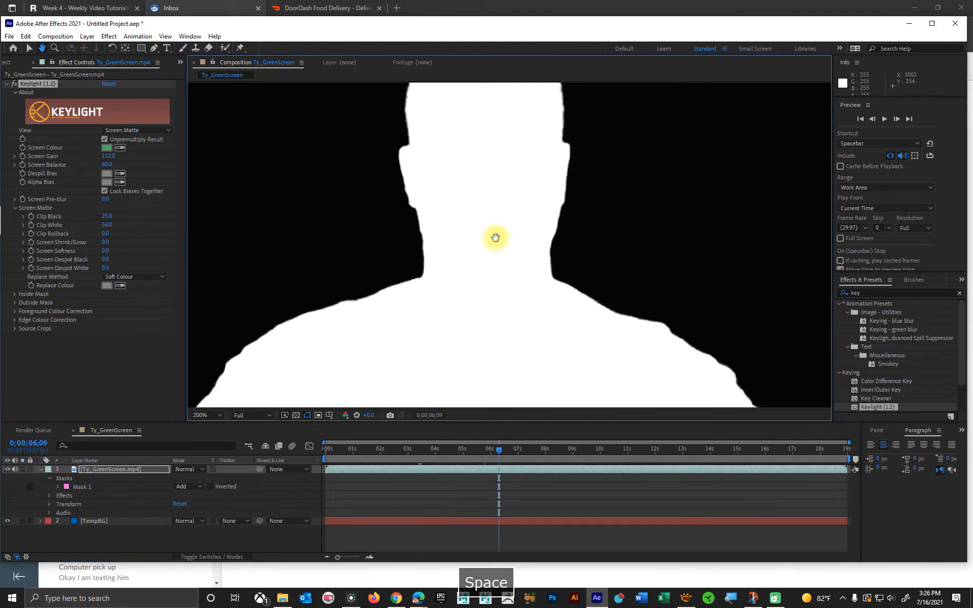
drag(495, 237, 510, 356)
click(501, 449)
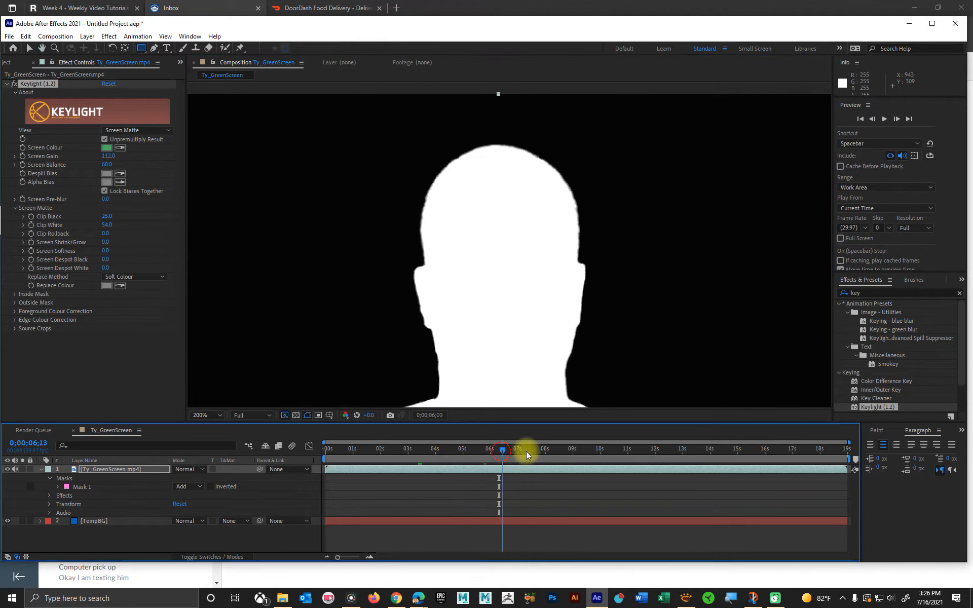
drag(525, 451, 710, 451)
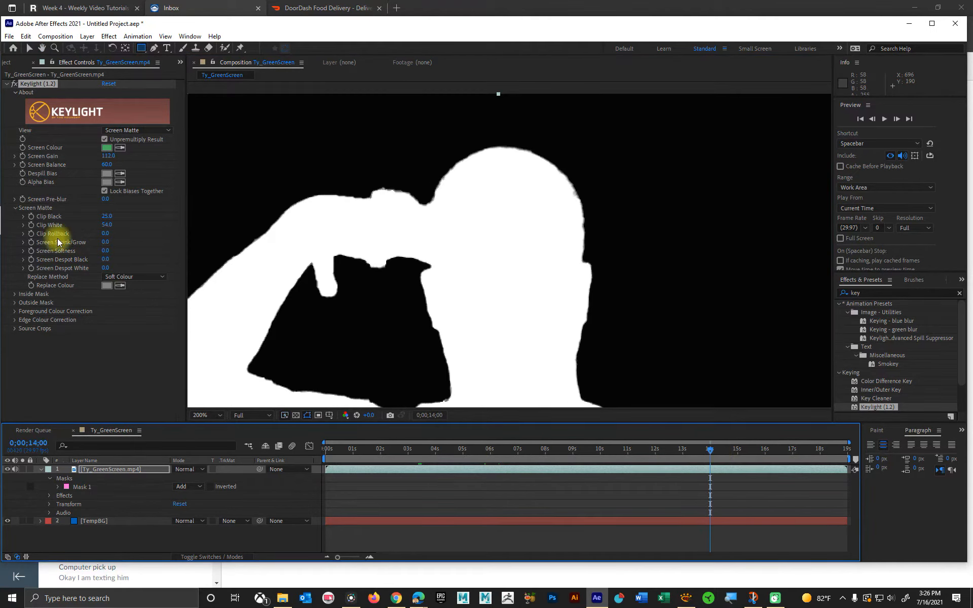
drag(105, 224, 104, 223)
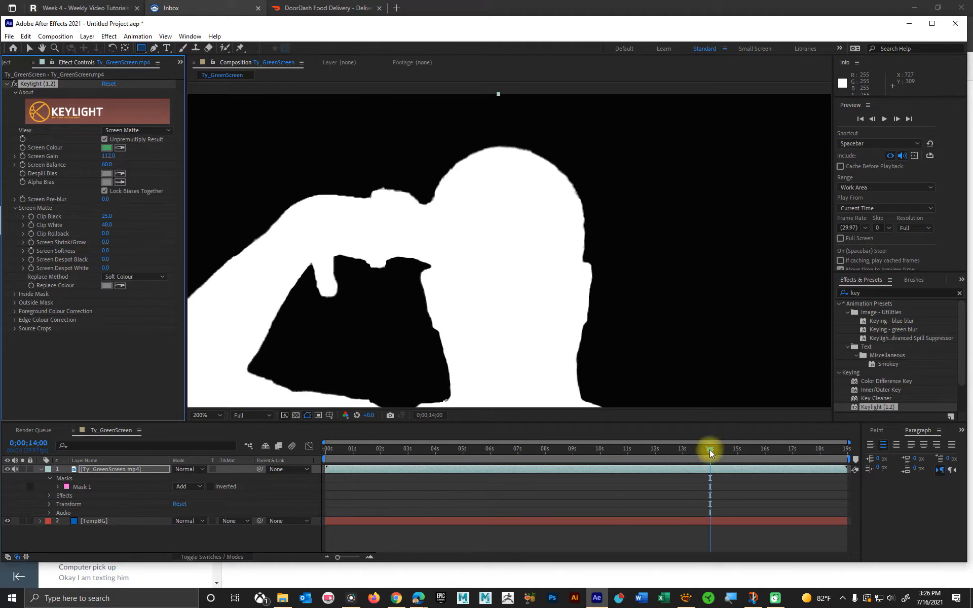
Step: Check the screen matte at 0;00;04;19 and 0;00;10;24, inspecting the man's head, arms and full silhouette
drag(709, 449, 451, 443)
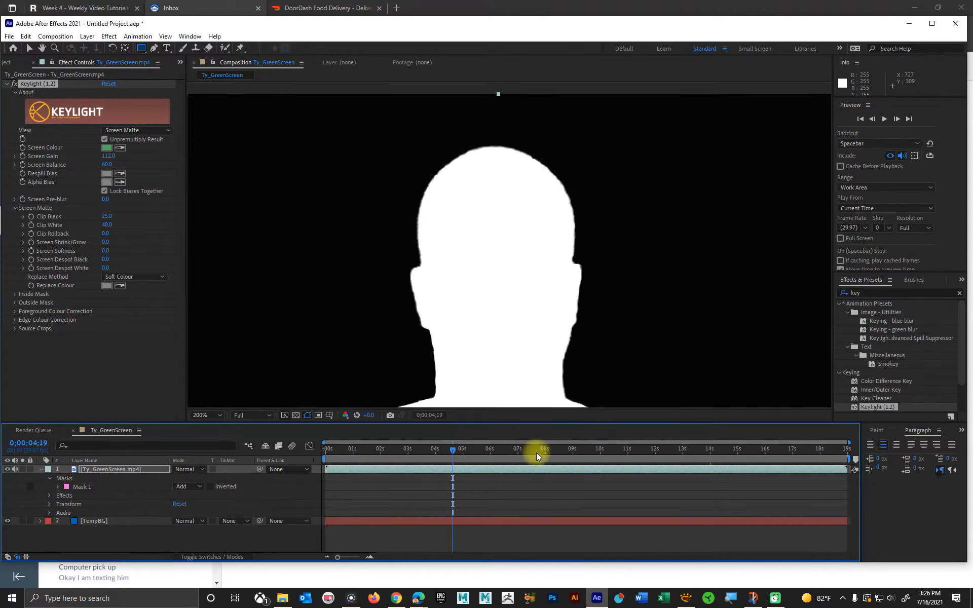
drag(539, 451, 622, 449)
scroll(553, 309, down, 1)
key(space)
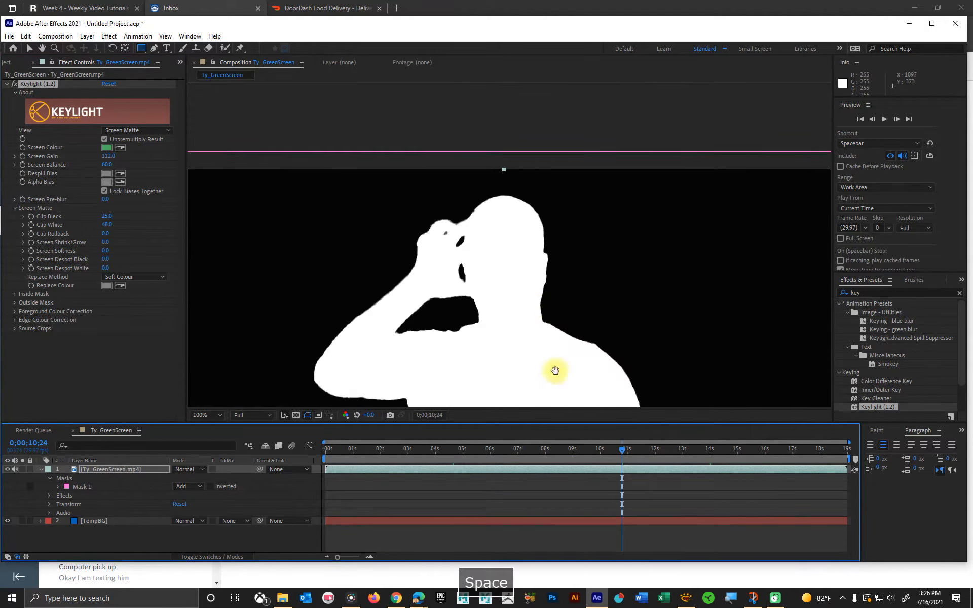
drag(554, 371, 569, 226)
scroll(571, 232, down, 1)
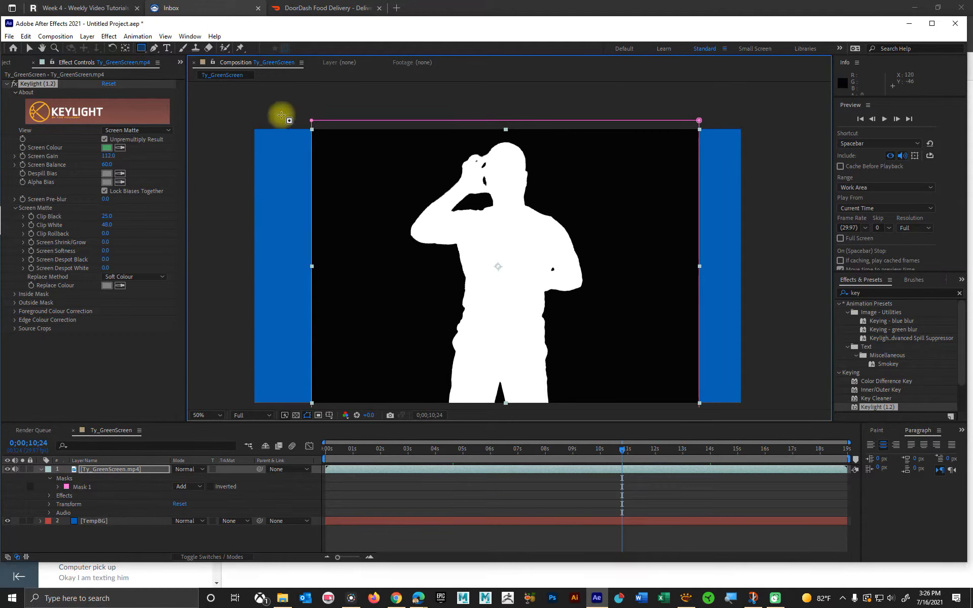
Step: Set Keylight's View to Final Result and inspect the keyed edges around the man's face and raised hand
click(162, 133)
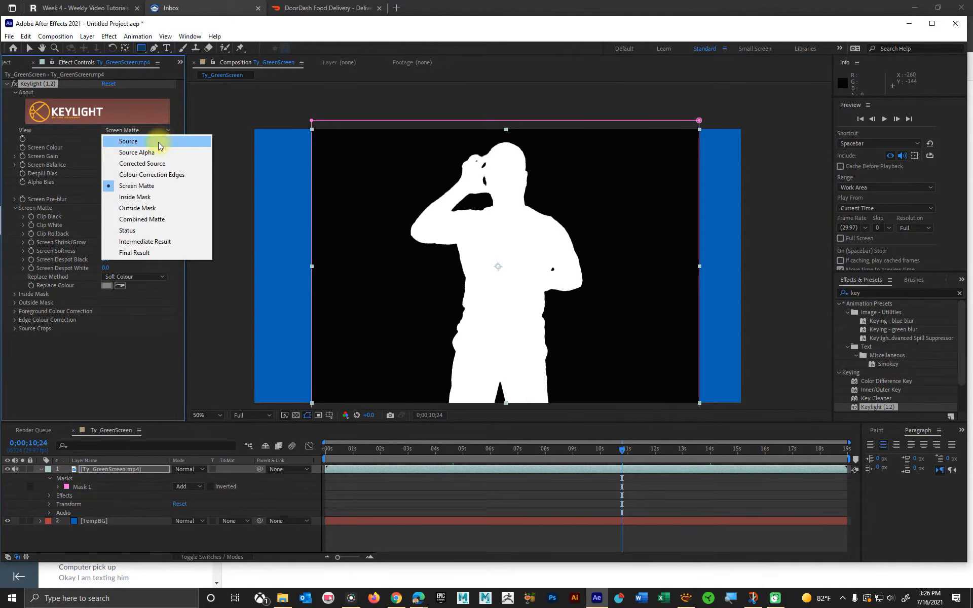
click(154, 253)
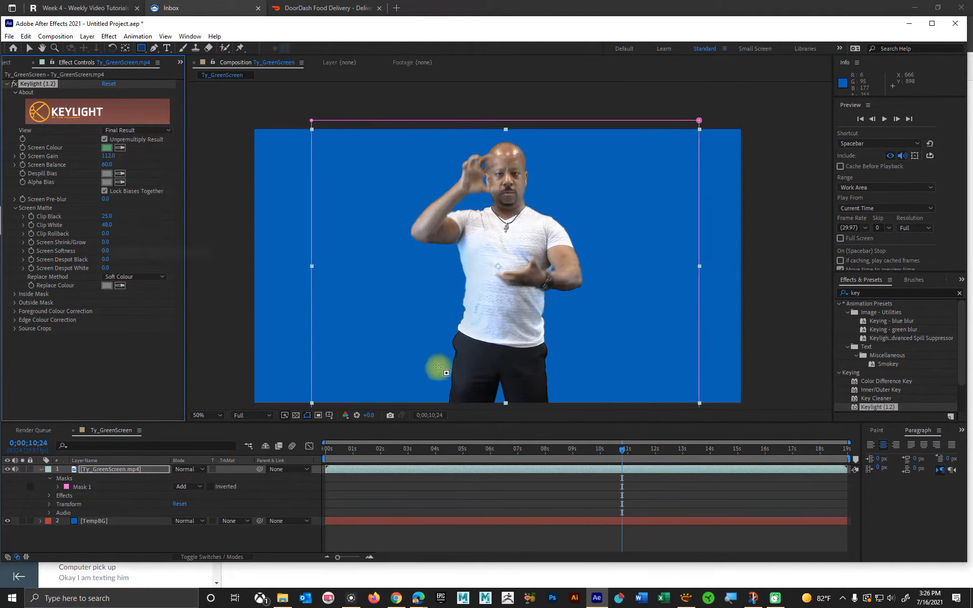
key(space)
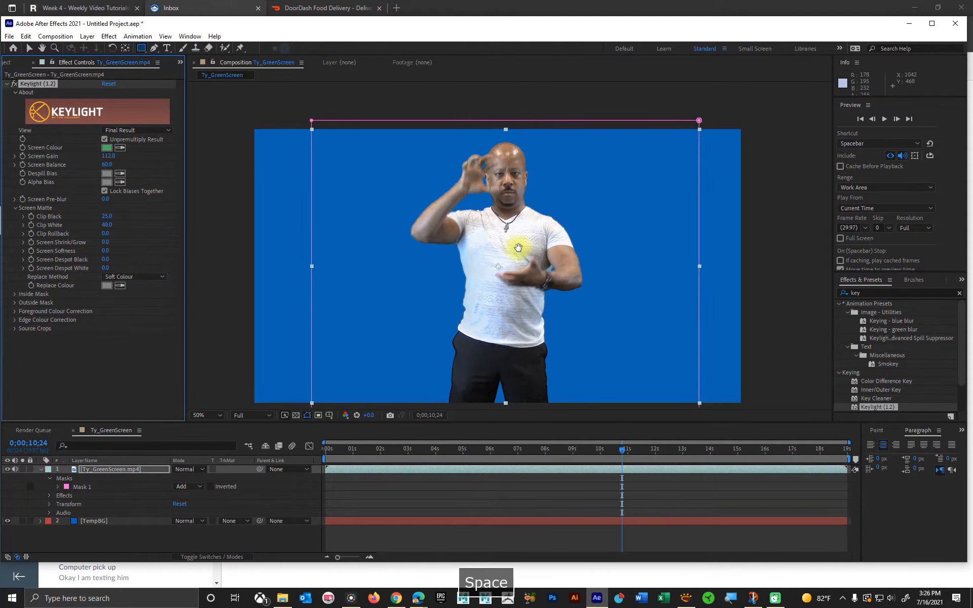
scroll(510, 244, up, 3)
drag(465, 169, 475, 408)
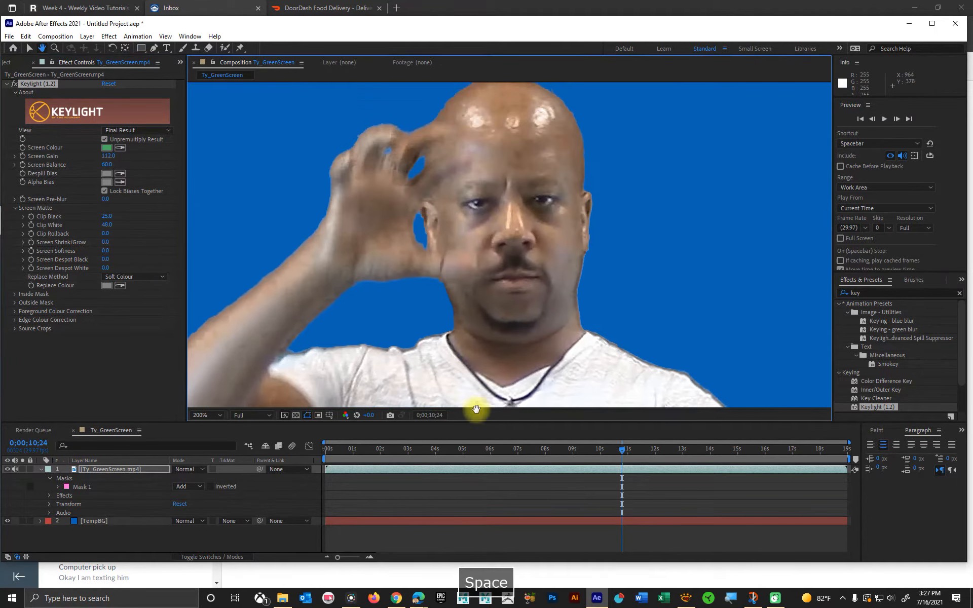
Step: Preview the keyed footage from 0;00;01;02 and check the man's full silhouette through 0;00;07;09
click(355, 448)
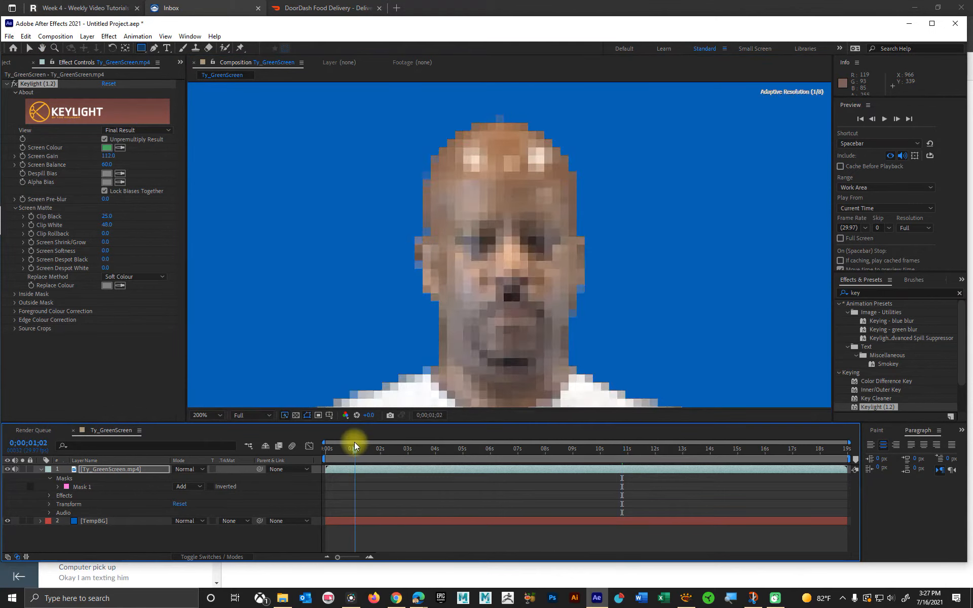
key(space)
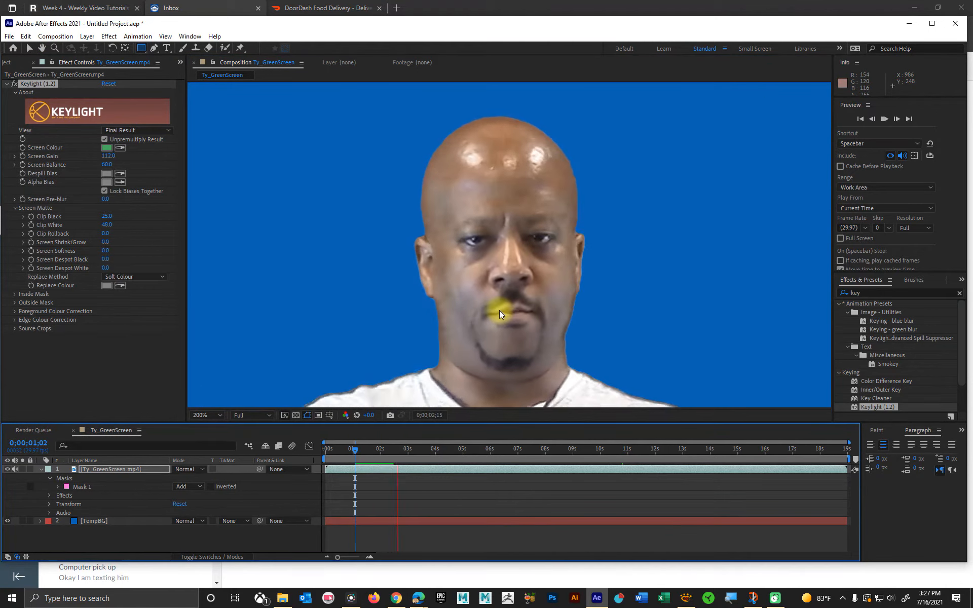
key(space)
scroll(502, 304, down, 2)
scroll(504, 299, down, 1)
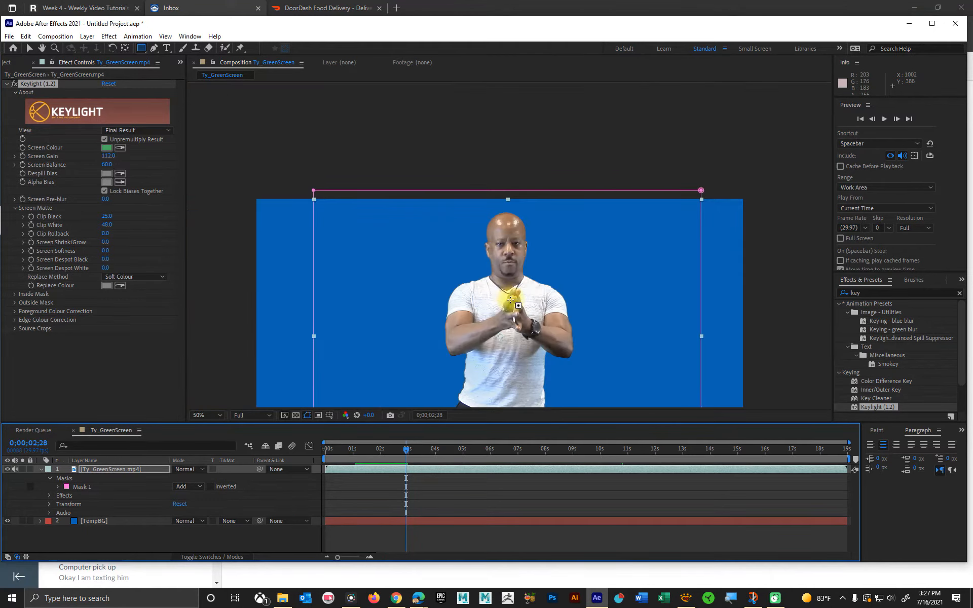
key(space)
drag(524, 341, 513, 219)
drag(423, 451, 526, 449)
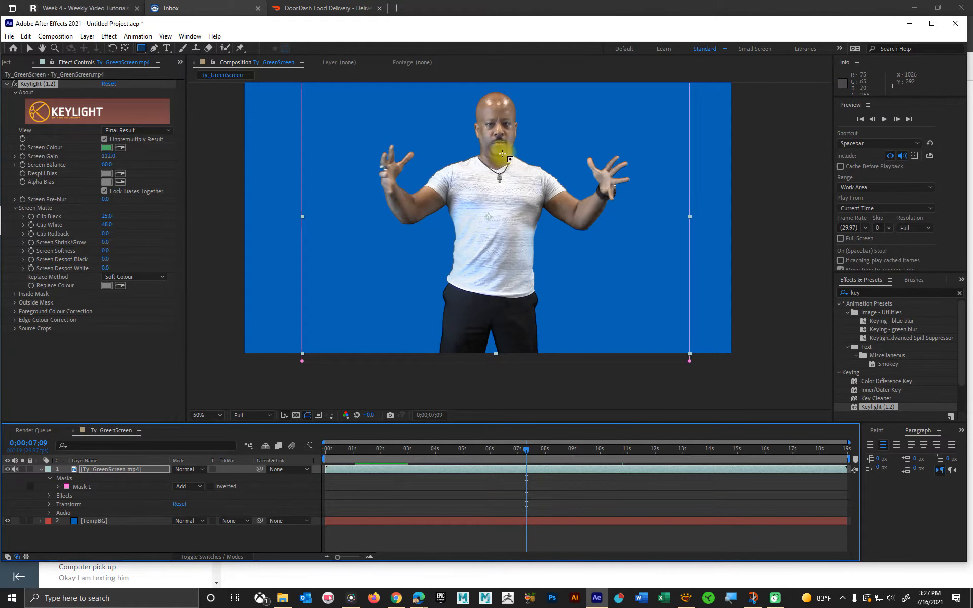
Step: Inspect the keyed shirt, shoulders, face and outstretched arms at 0;00;07;09 for rough edges and colour spill
key(space)
scroll(447, 224, up, 4)
drag(427, 224, 489, 253)
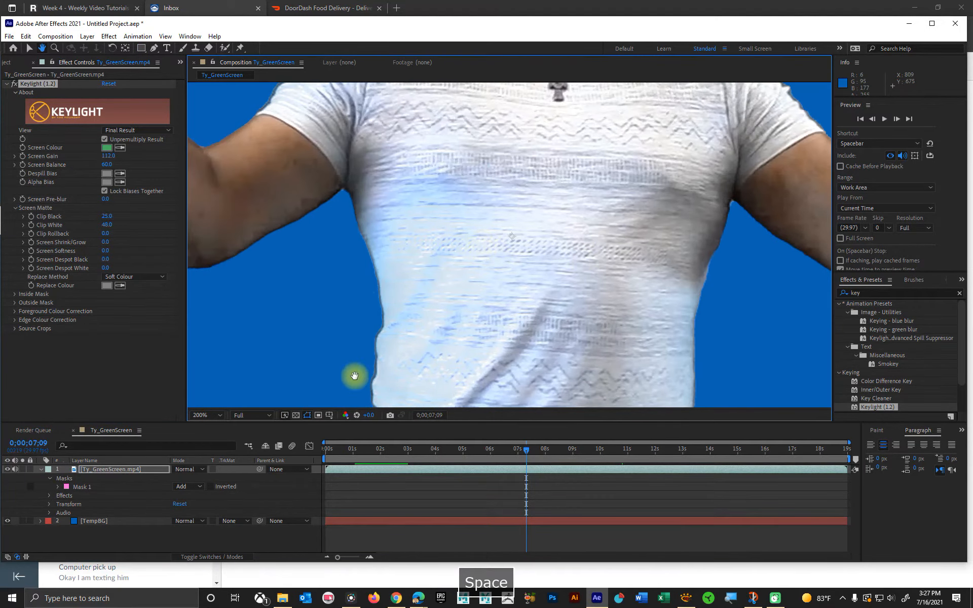
drag(370, 165, 363, 397)
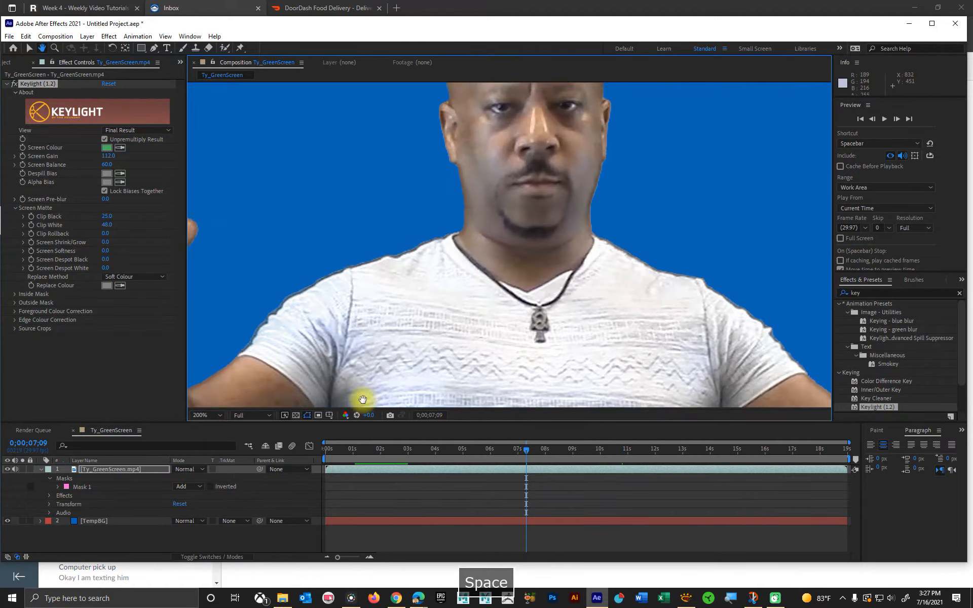
drag(525, 188, 481, 304)
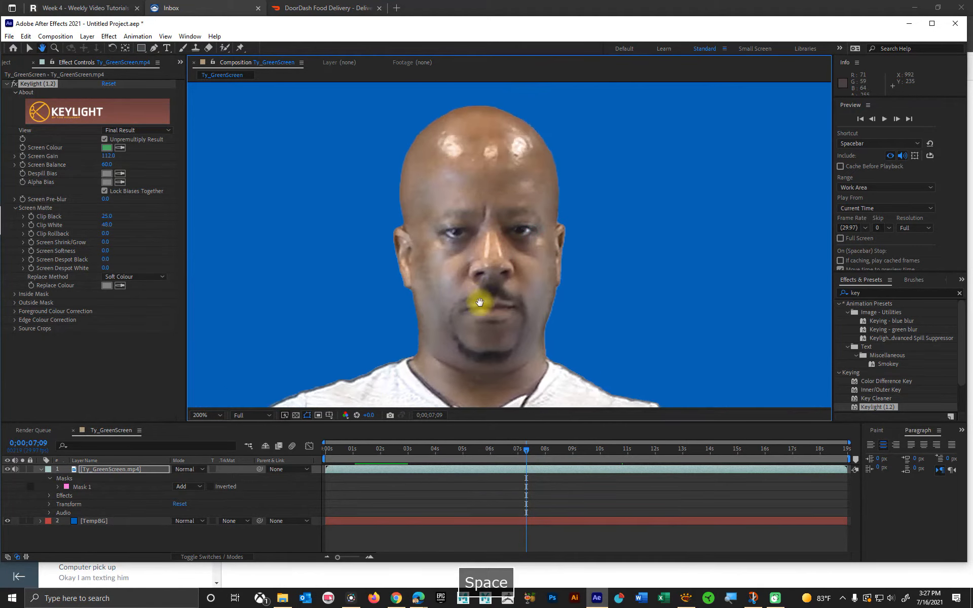
drag(504, 343, 510, 262)
scroll(510, 261, down, 1)
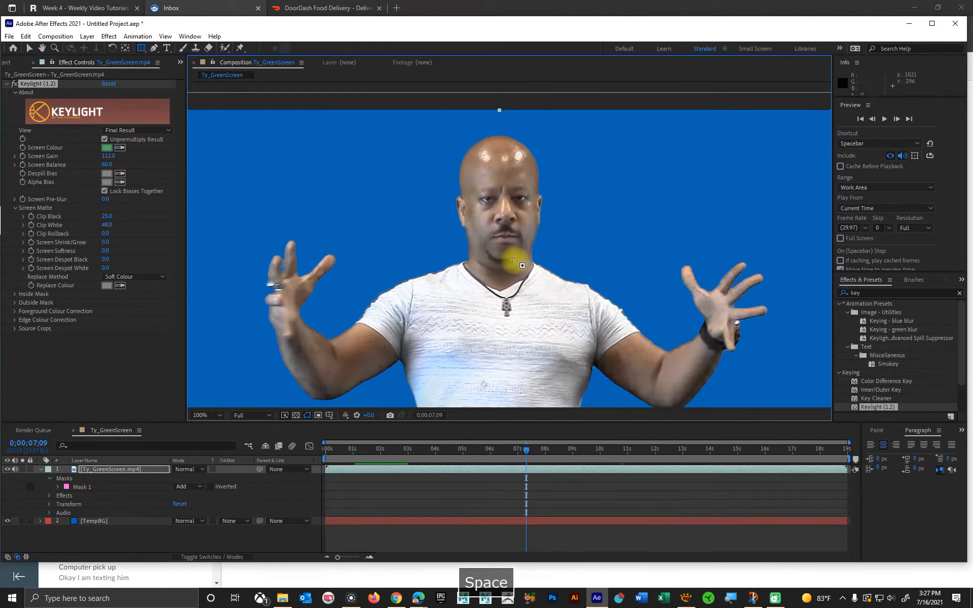
drag(578, 375, 577, 324)
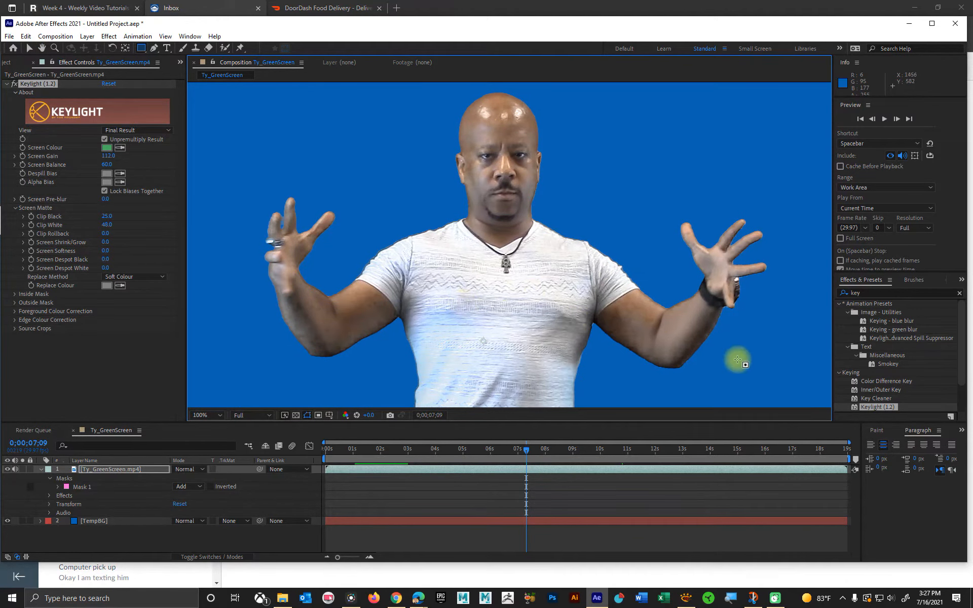
Step: Search the effects for "supp" and apply Advanced Spill Suppressor to the green-screen footage
click(847, 295)
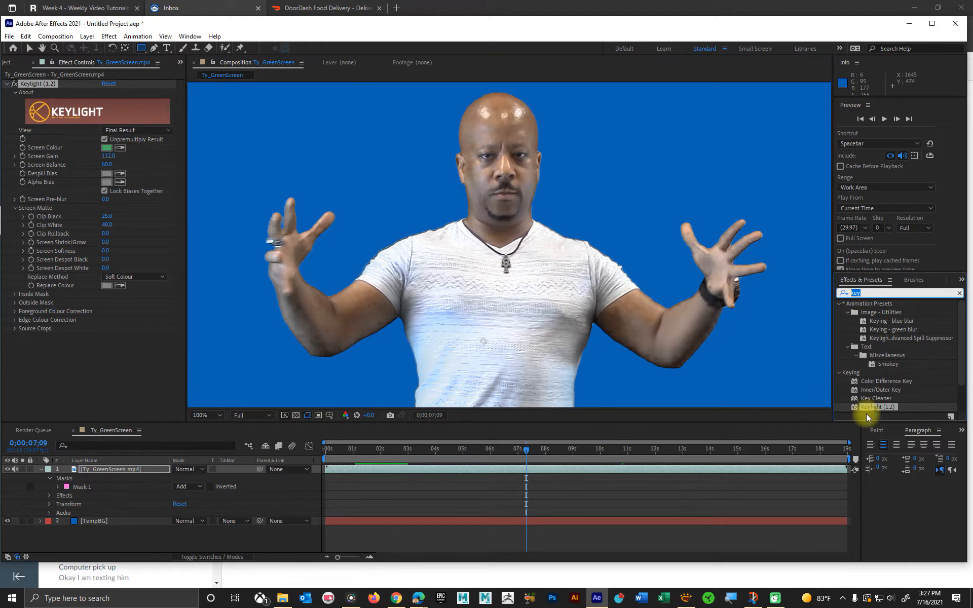
text(supp)
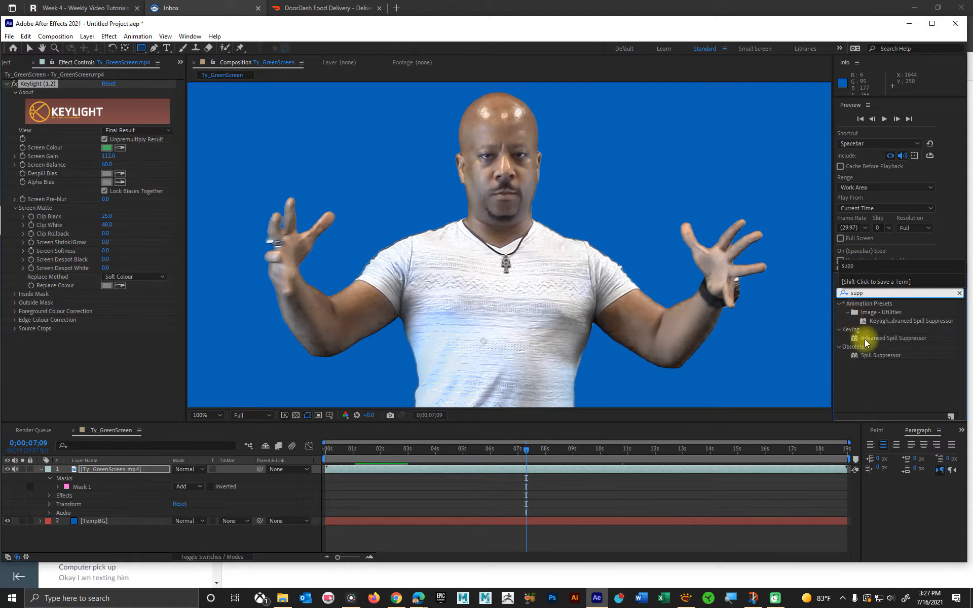
click(905, 340)
drag(904, 336, 509, 296)
key(v)
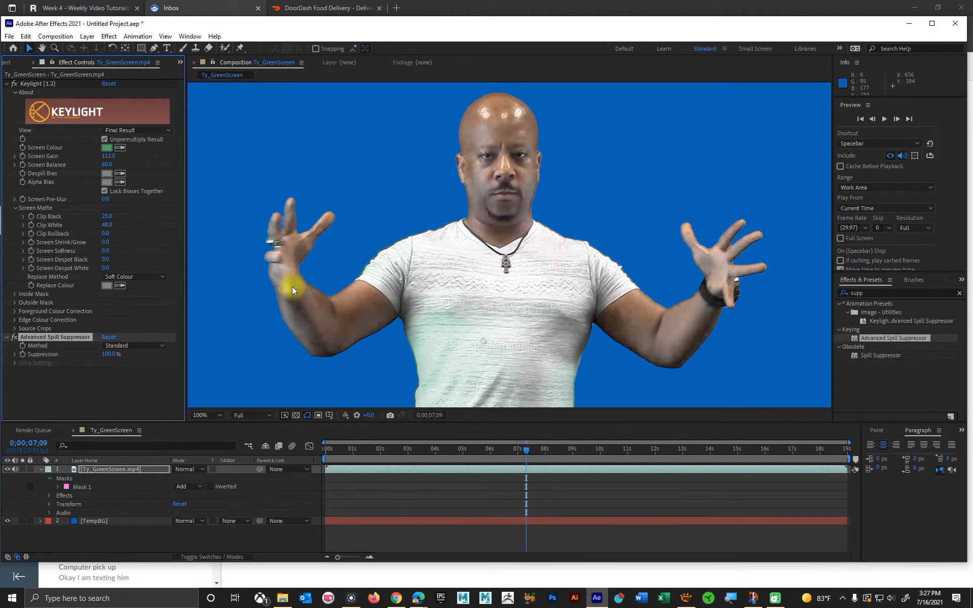
Step: Check the spill suppression on the man's shirt and skin at 0;00;07;09 and 0;00;03;00
key(comma)
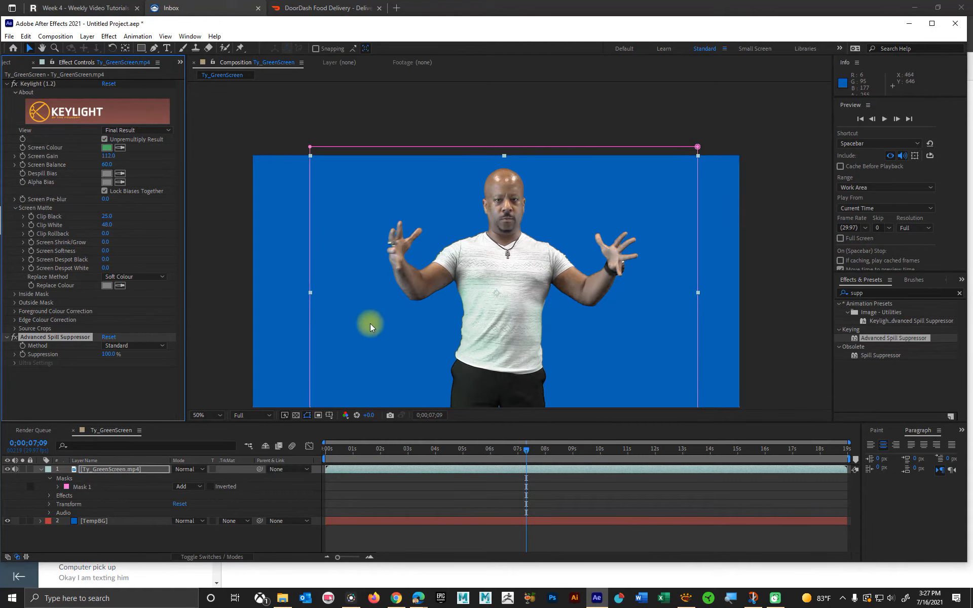
key(period)
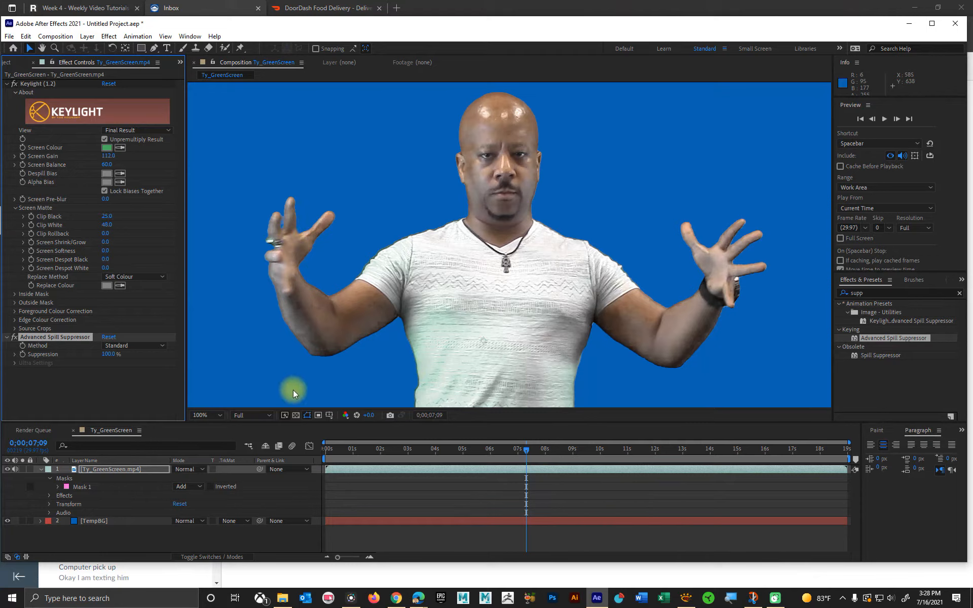
key(period)
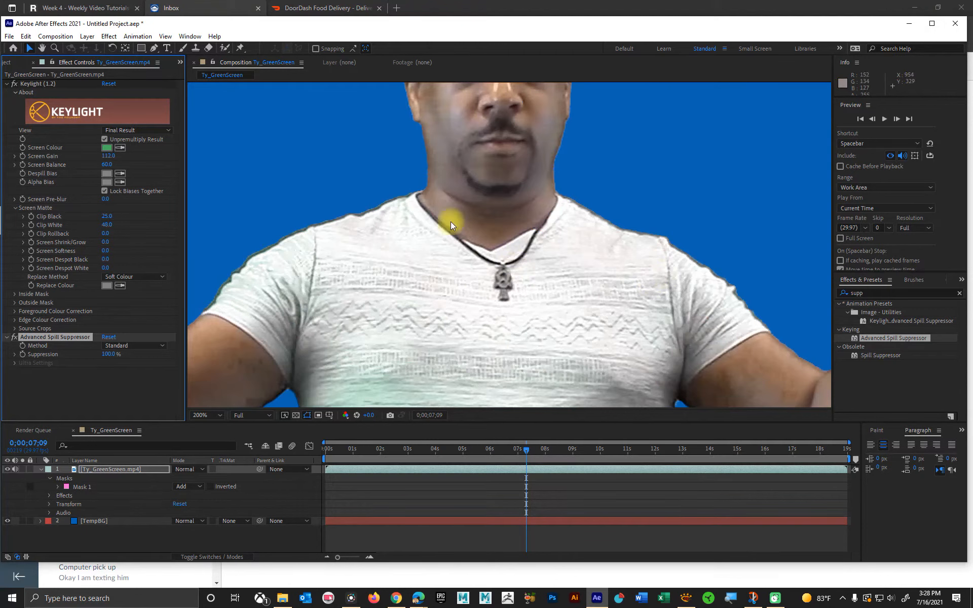
key(comma)
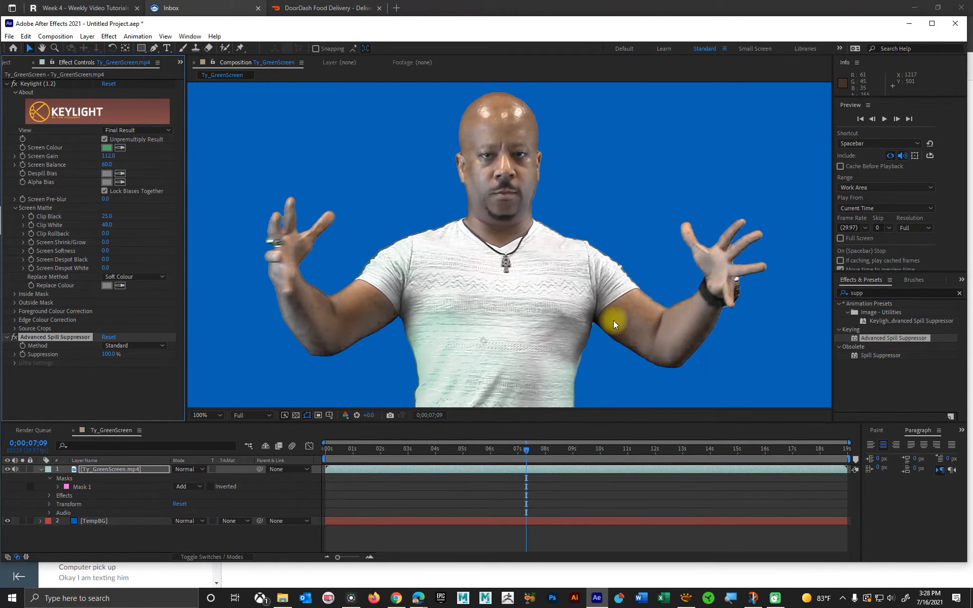
click(385, 447)
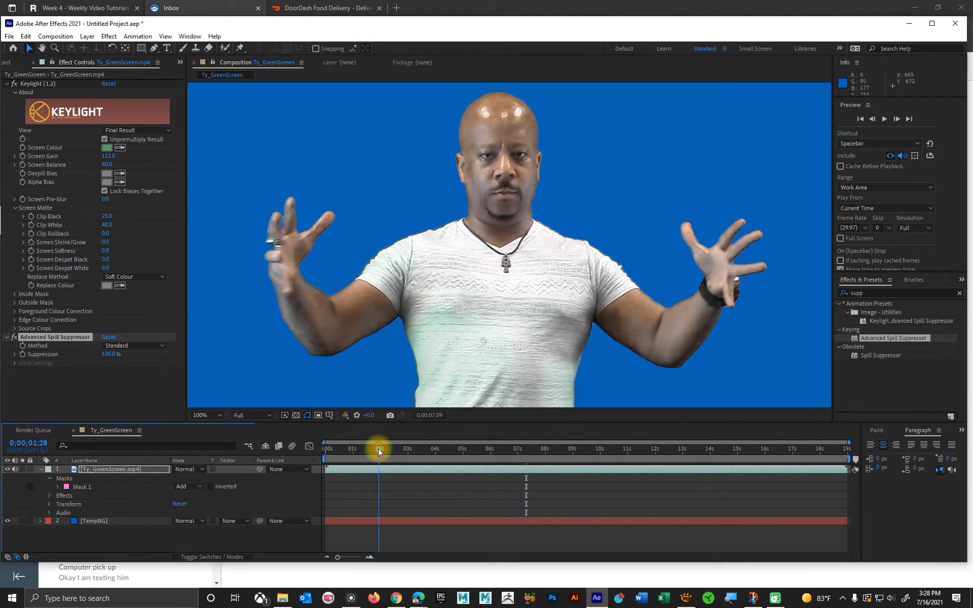
drag(394, 451, 408, 438)
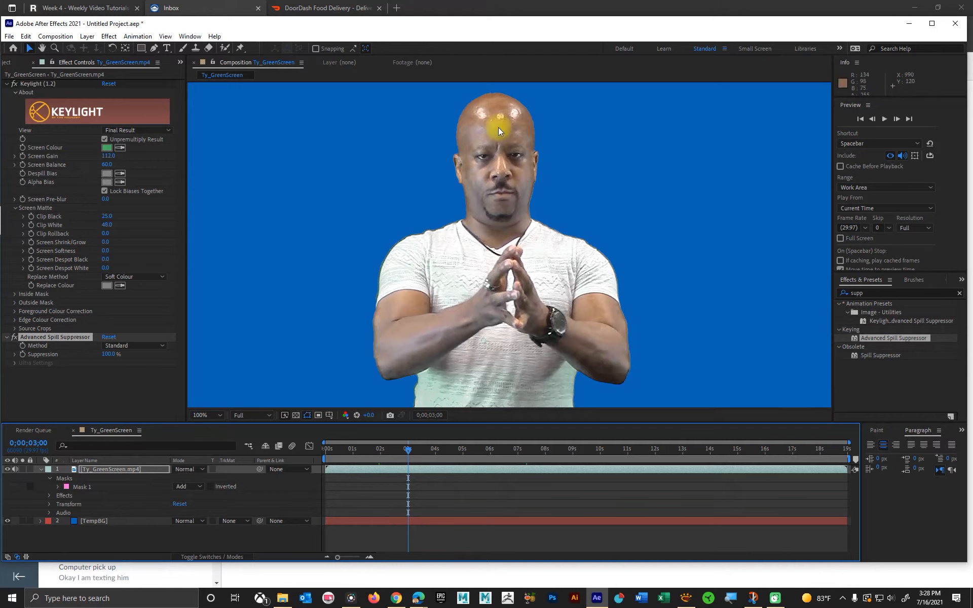
Step: Find Key Cleaner with the search "clean", apply it to the footage and place it between Keylight and Advanced Spill Suppressor
click(876, 295)
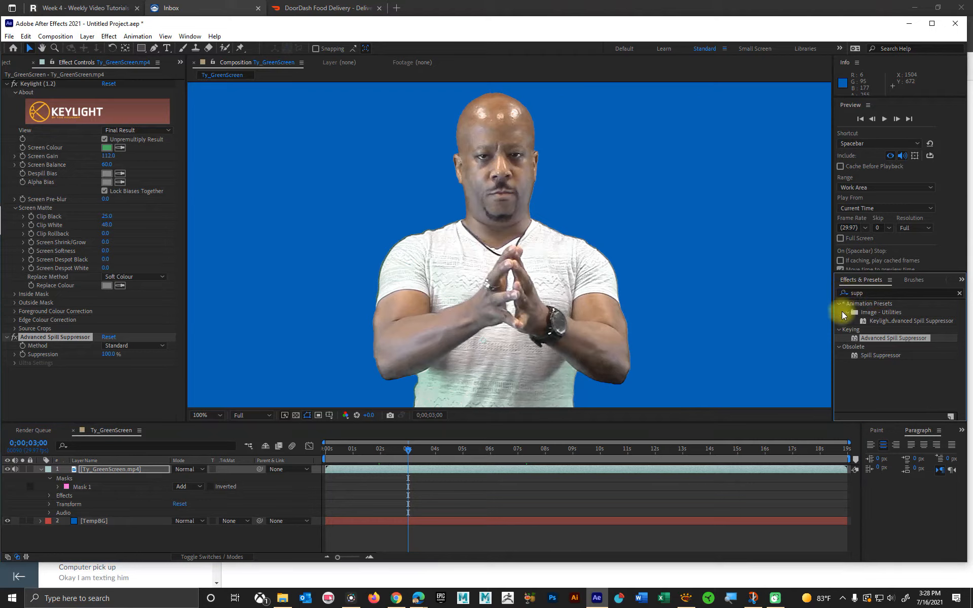
click(867, 292)
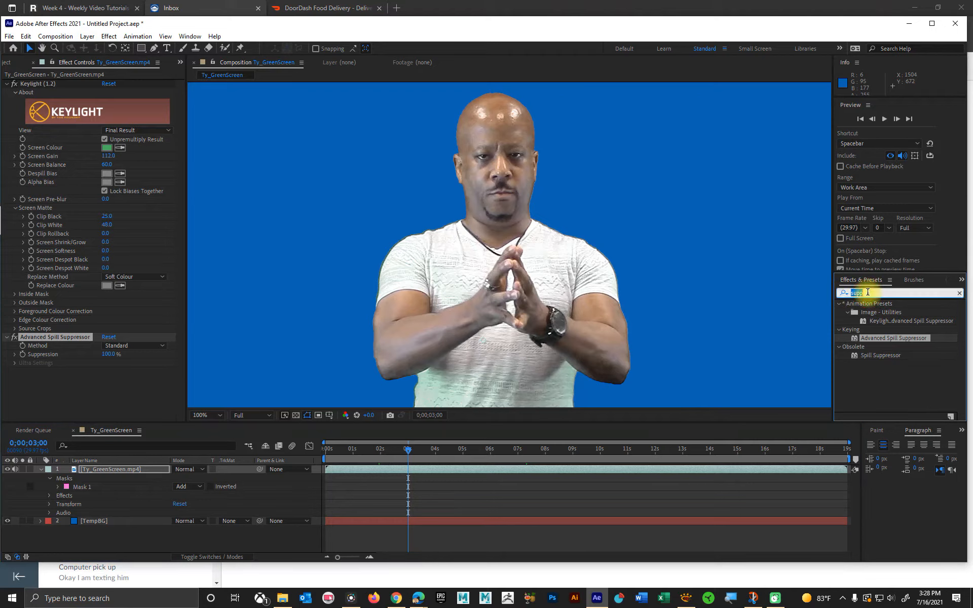
text(clean)
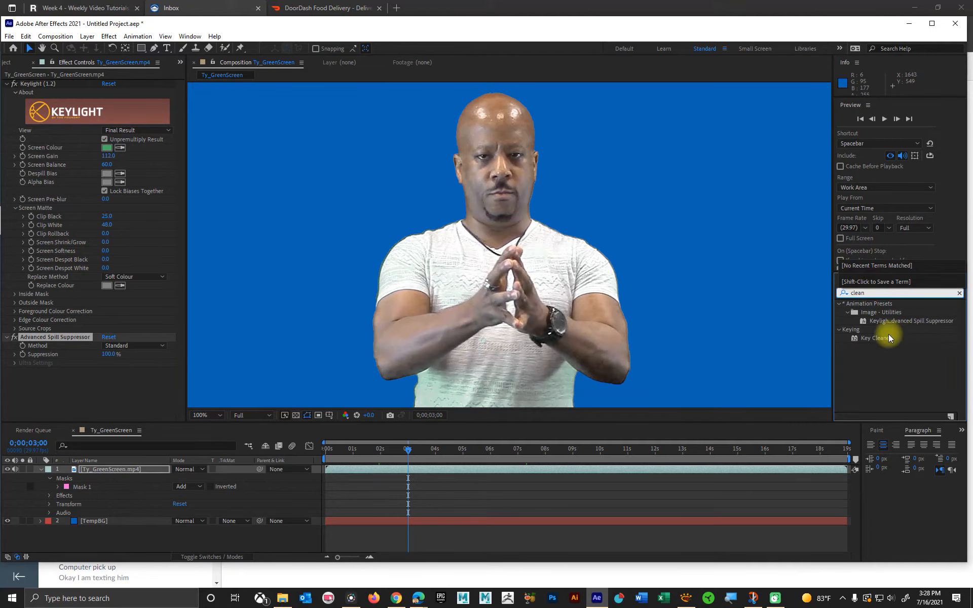
drag(883, 336, 507, 287)
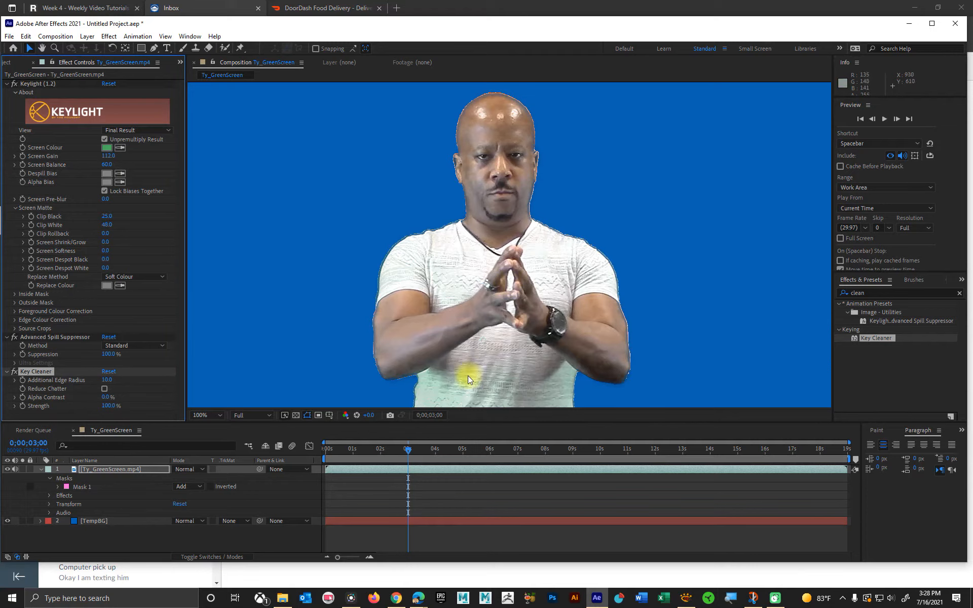
drag(38, 372, 43, 338)
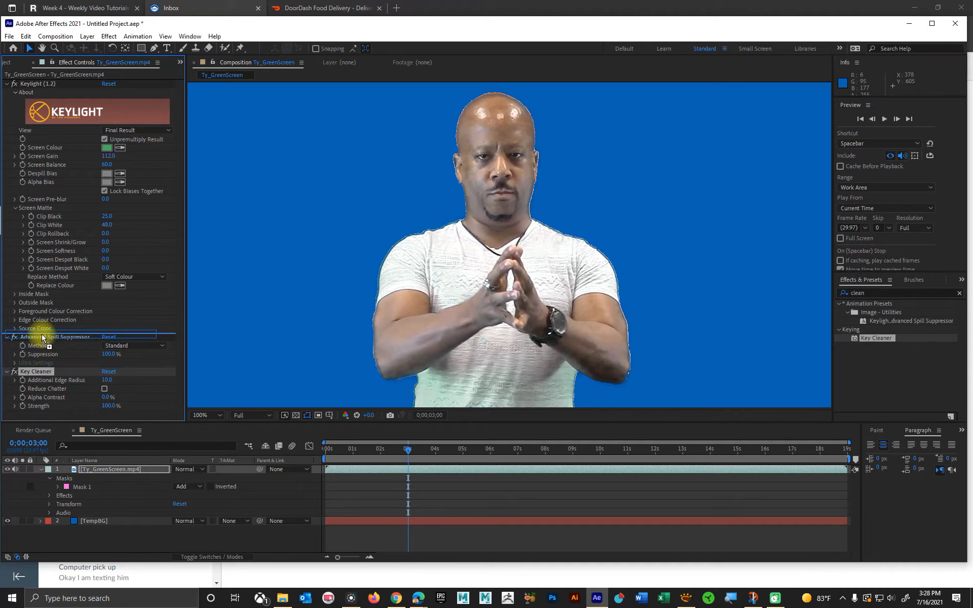
drag(43, 338, 43, 338)
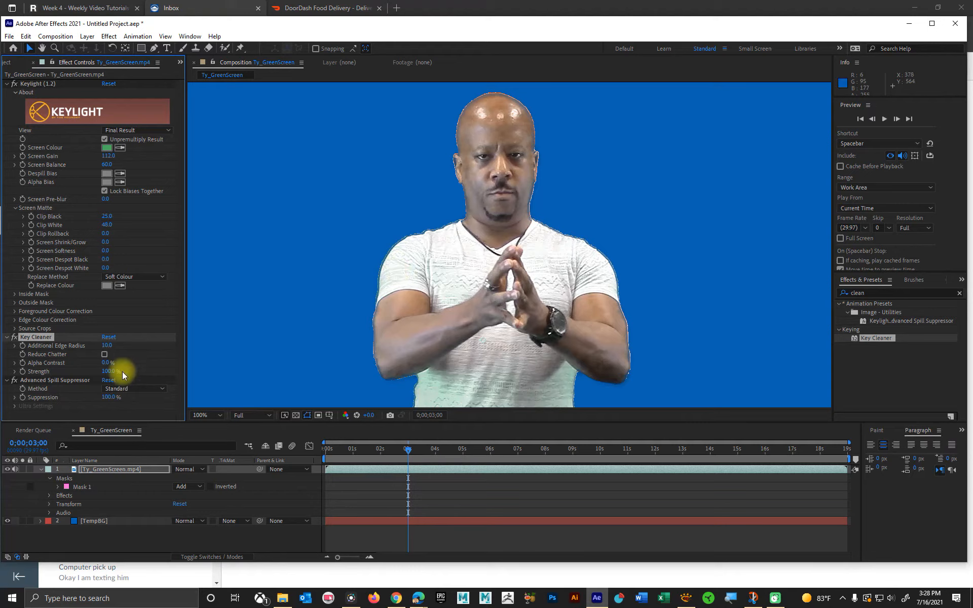
Step: Set Key Cleaner's Alpha Contrast to 33% and Additional Edge Radius to 4, with Reduce Chatter enabled
drag(104, 364, 126, 364)
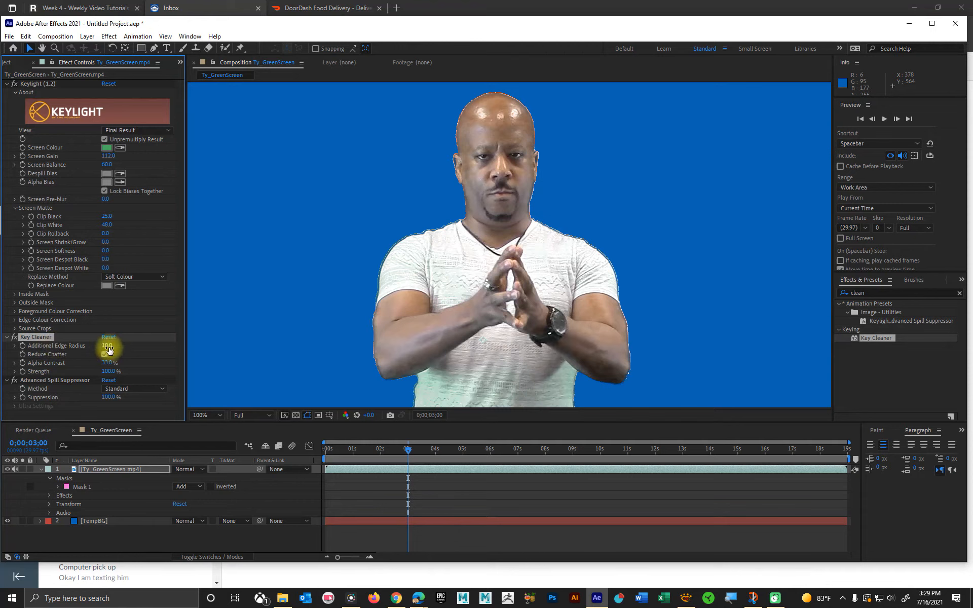
drag(107, 349, 84, 346)
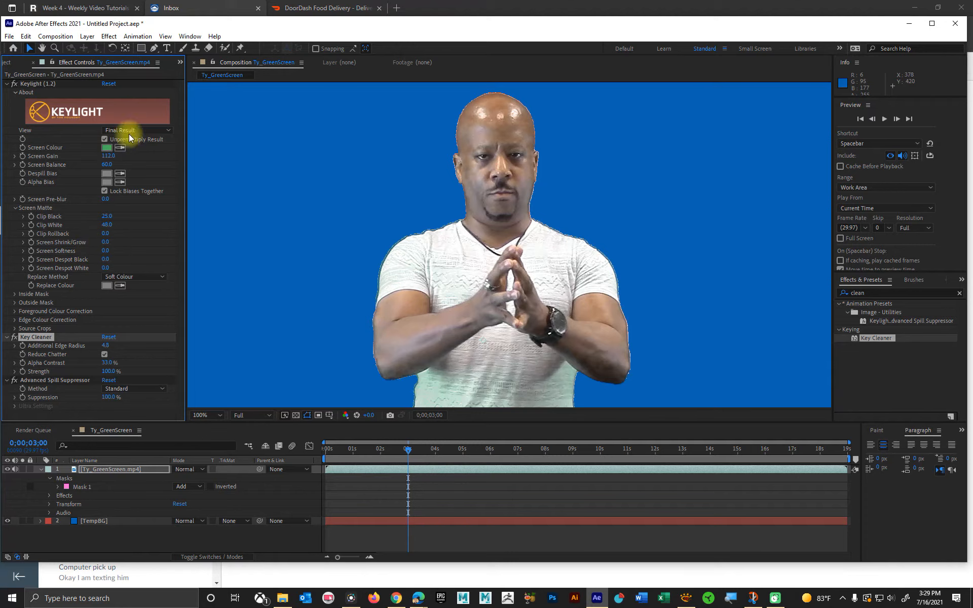
Step: Set Keylight's Screen Shrink/Grow to -2.5 and check the tightened edges at 0;00;01;09
click(102, 243)
drag(102, 243, 94, 243)
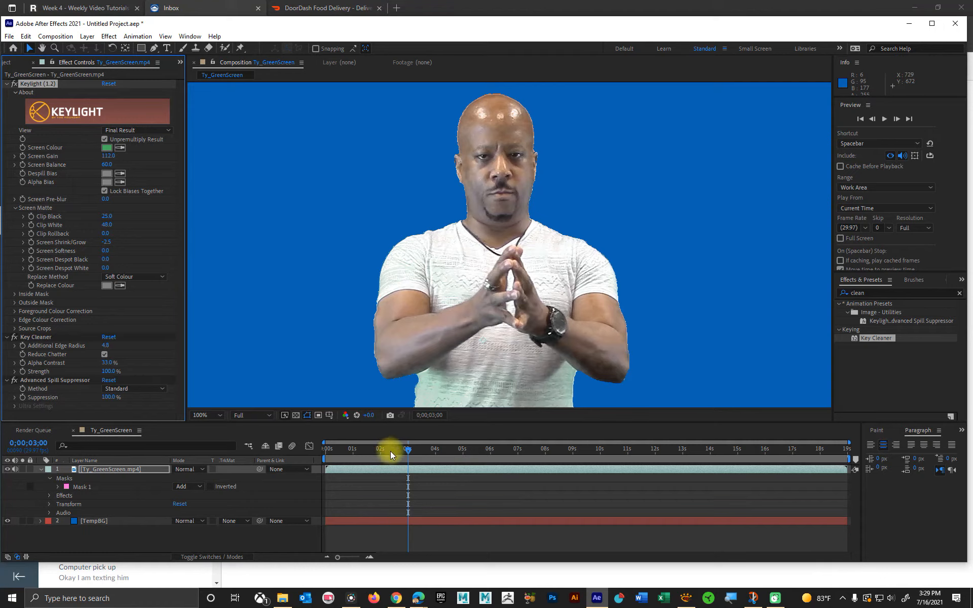
drag(389, 450, 361, 435)
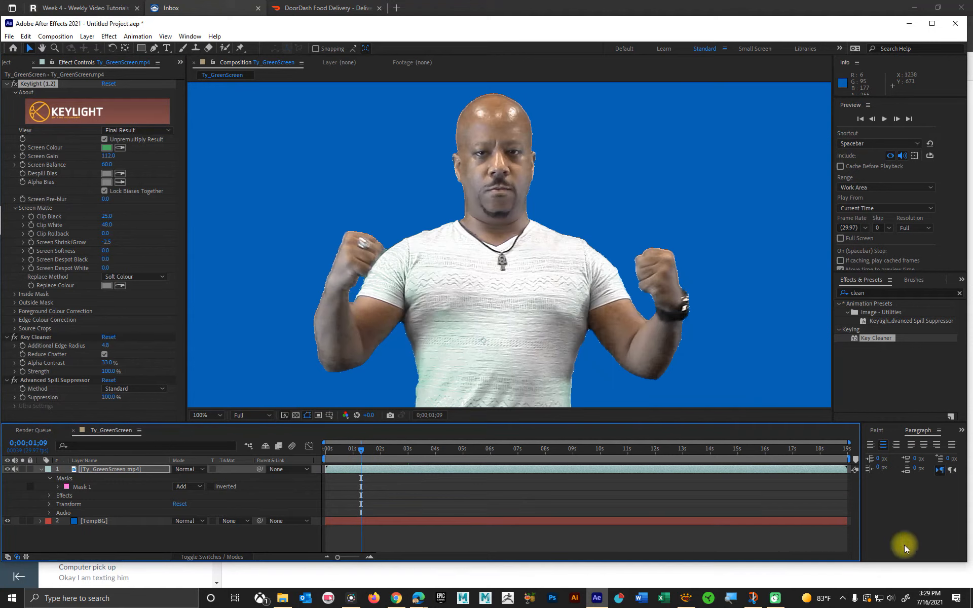
Step: Refine the head's edges with Key Cleaner, setting Additional Edge Radius to 4 and raising Alpha Contrast above 40%
click(917, 576)
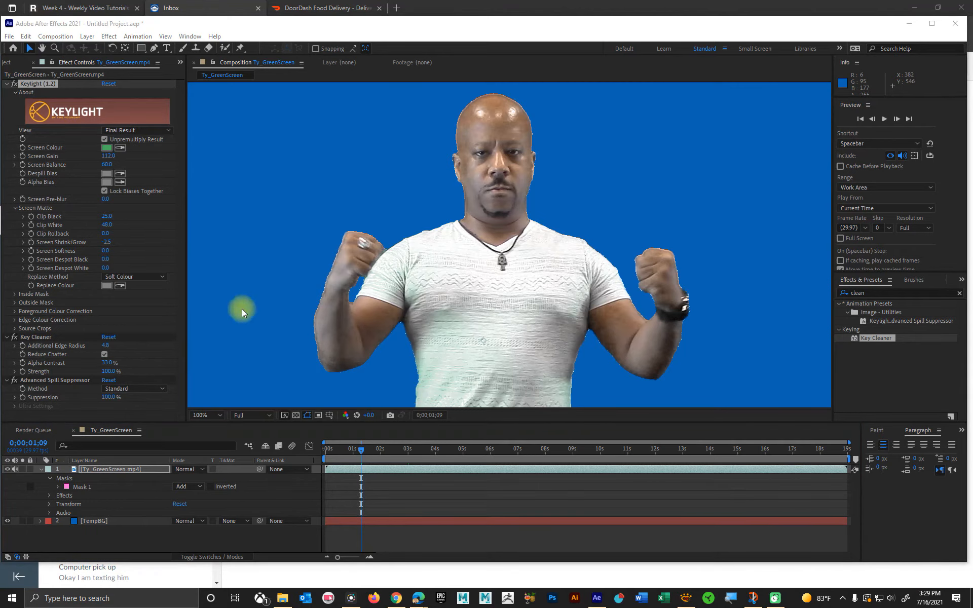
scroll(516, 129, up, 2)
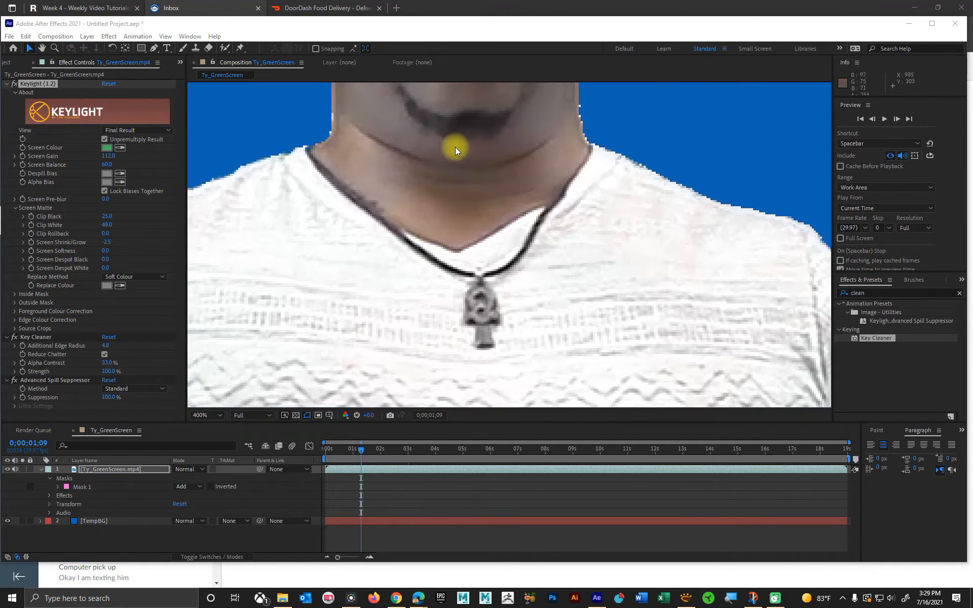
key(space)
drag(366, 156, 455, 398)
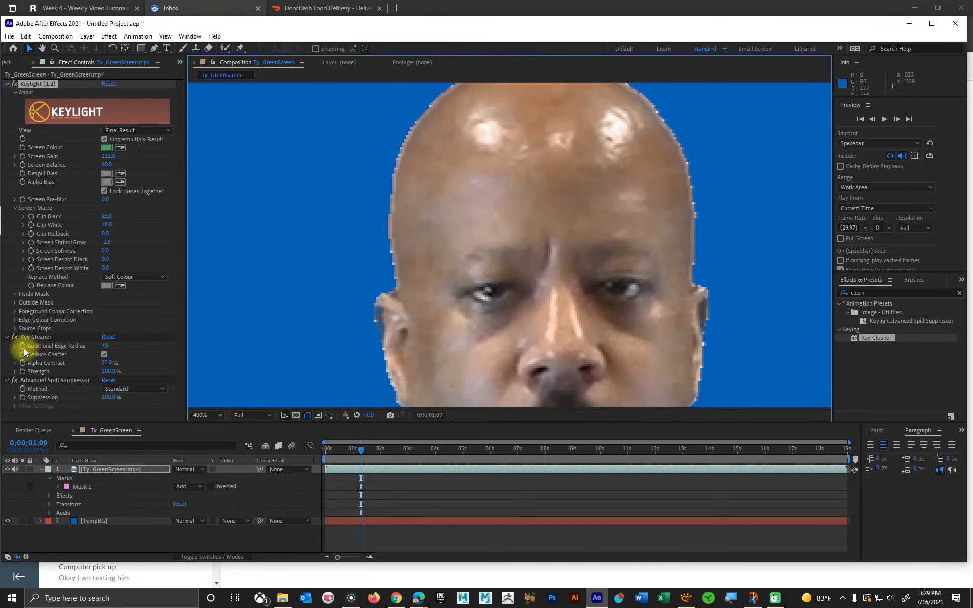
drag(107, 347, 106, 346)
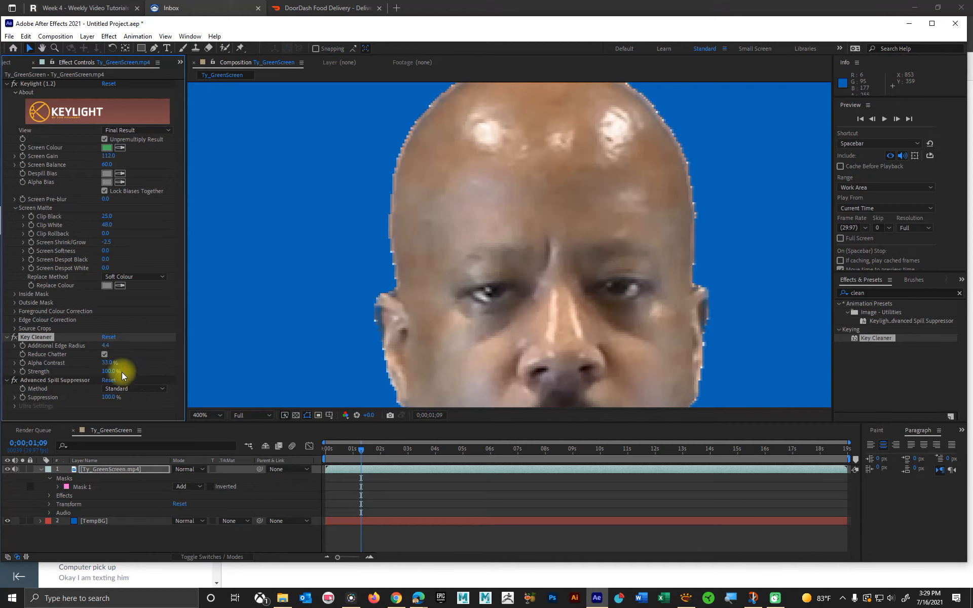
click(107, 346)
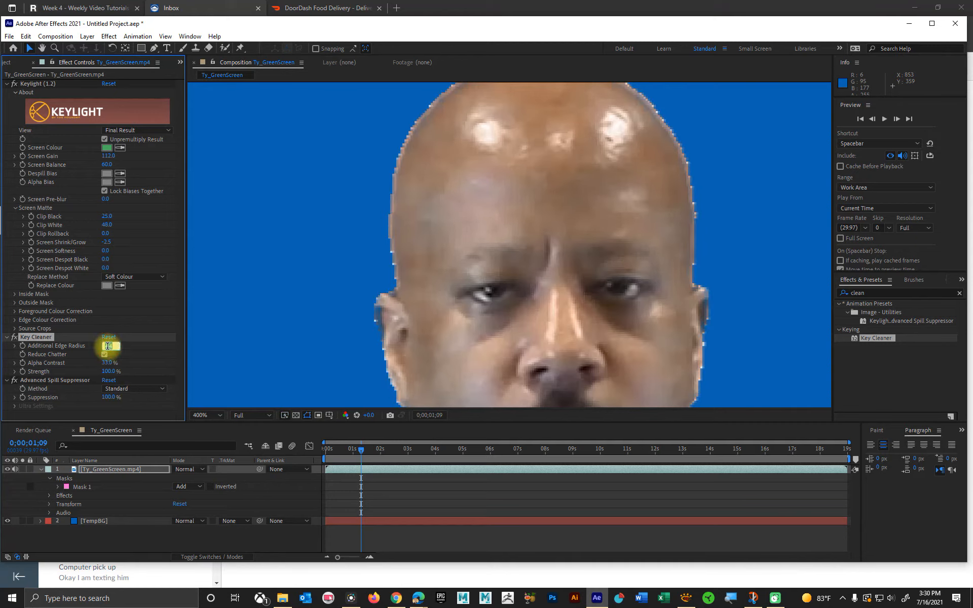
text(4)
key(Return)
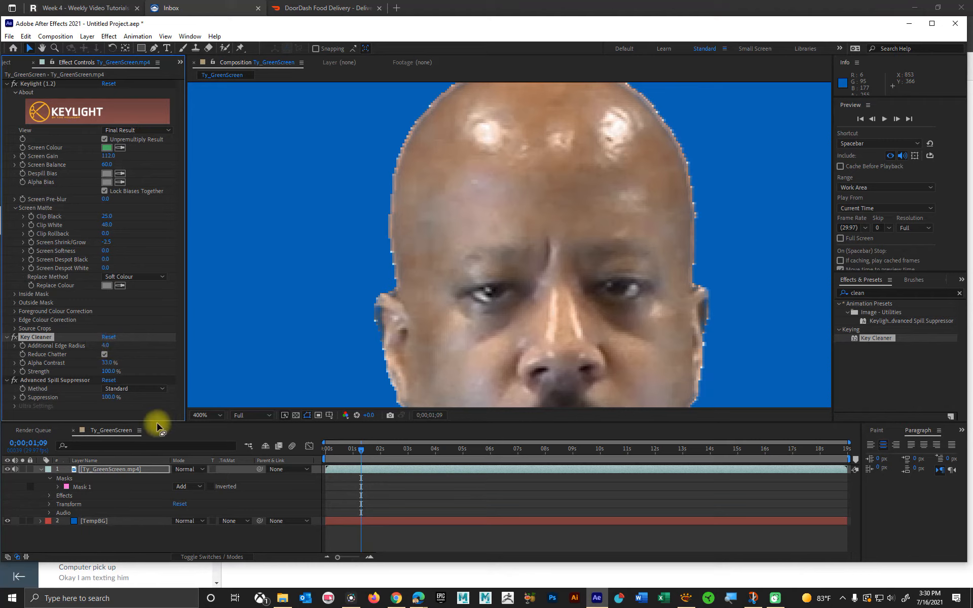
drag(108, 366, 116, 364)
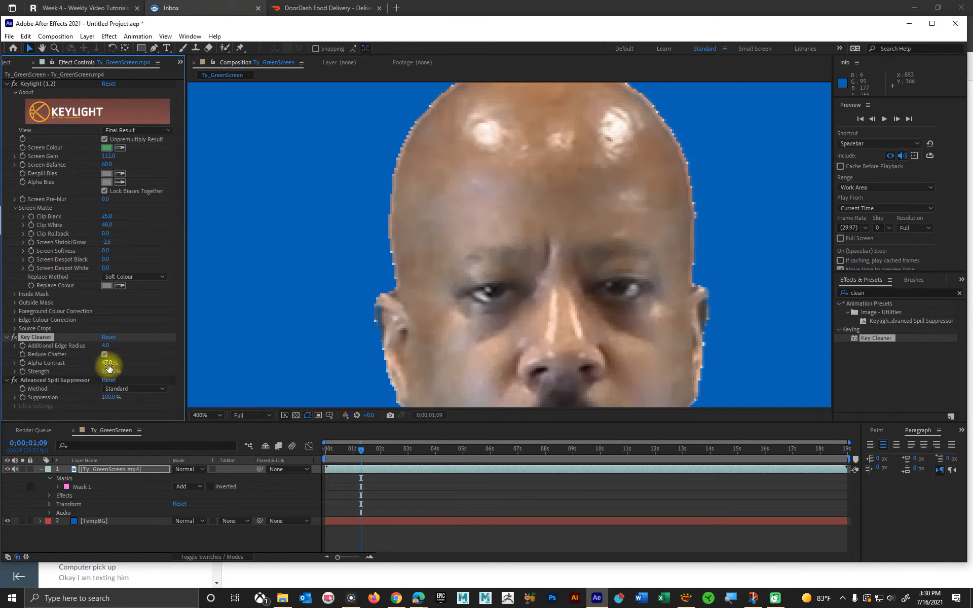
Step: Try a much larger Additional Edge Radius in Key Cleaner and undo the recent Edge Radius and Alpha Contrast changes
mouse_move(109, 364)
mouse_down()
mouse_move(135, 363)
mouse_move(120, 406)
mouse_move(113, 362)
mouse_move(93, 356)
mouse_up()
key(ctrl+z)
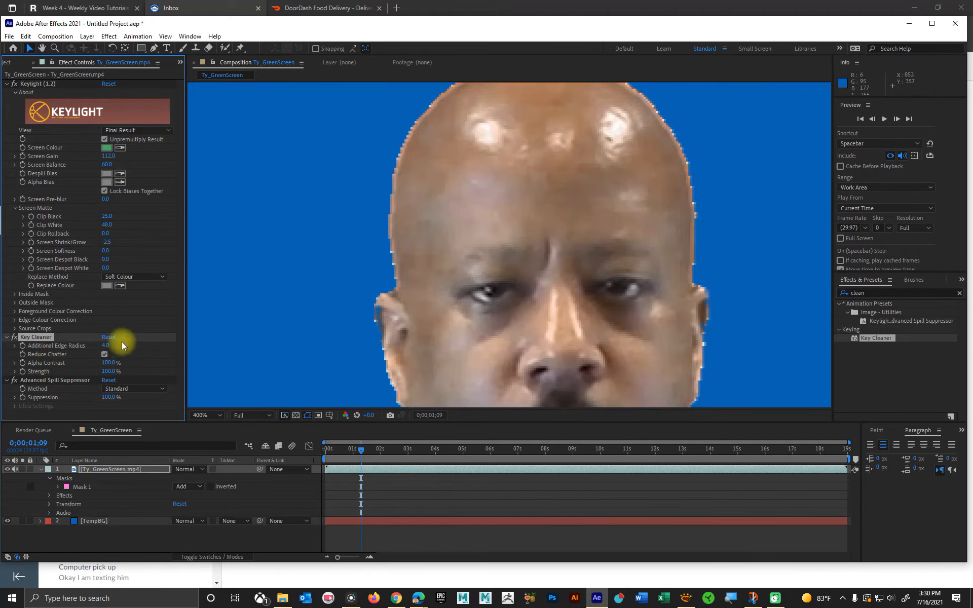
drag(108, 346, 301, 345)
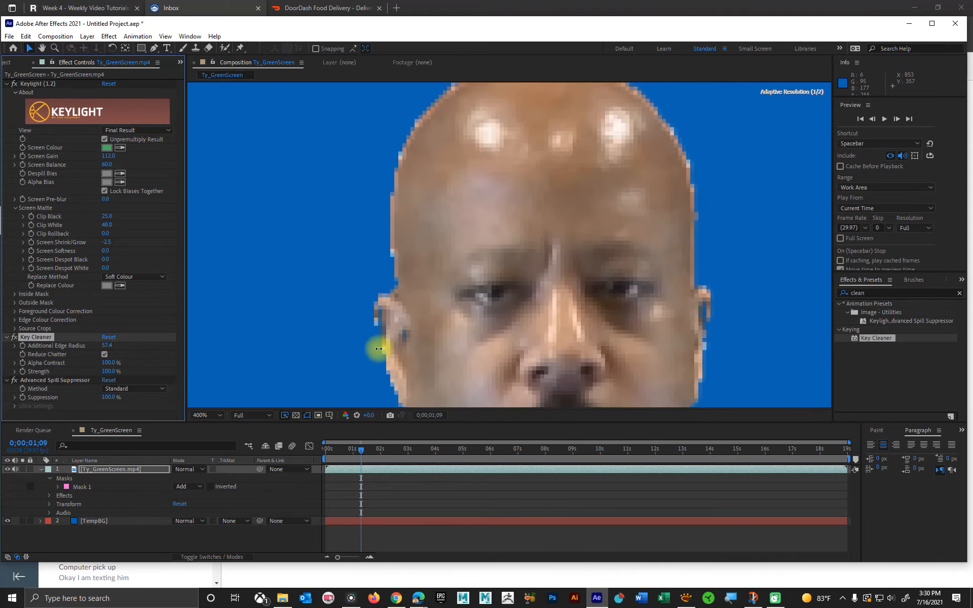
key(ctrl+z)
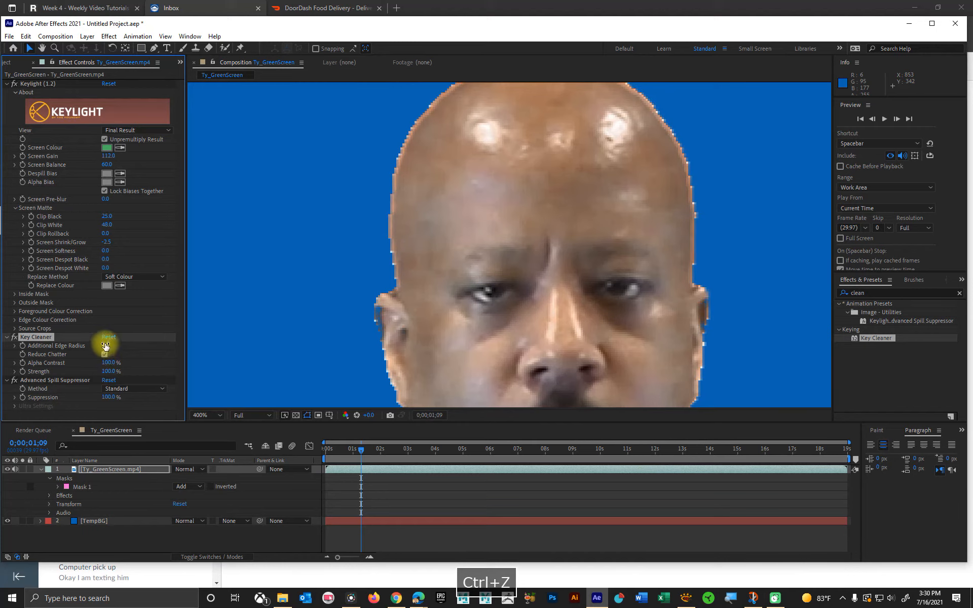
key(ctrl+z)
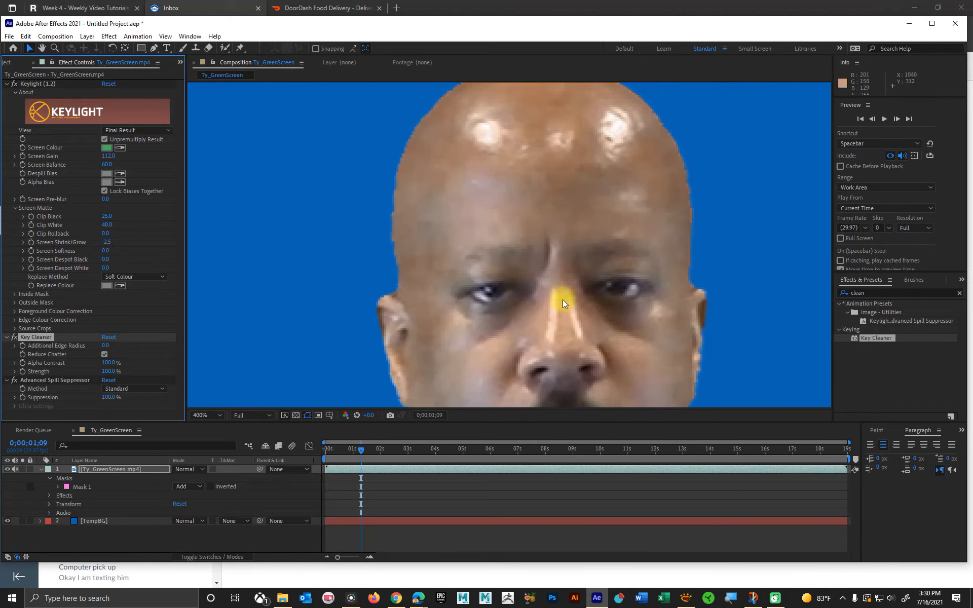
Step: Set Key Cleaner's Additional Edge Radius to 1.2 while viewing the man's upper body at 100%
scroll(560, 300, down, 4)
drag(585, 361, 461, 203)
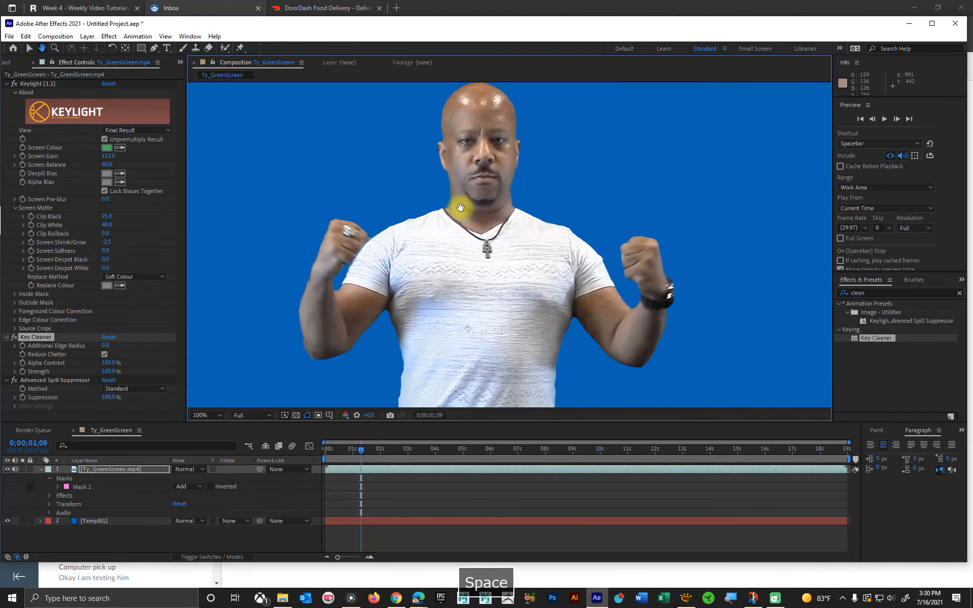
click(105, 353)
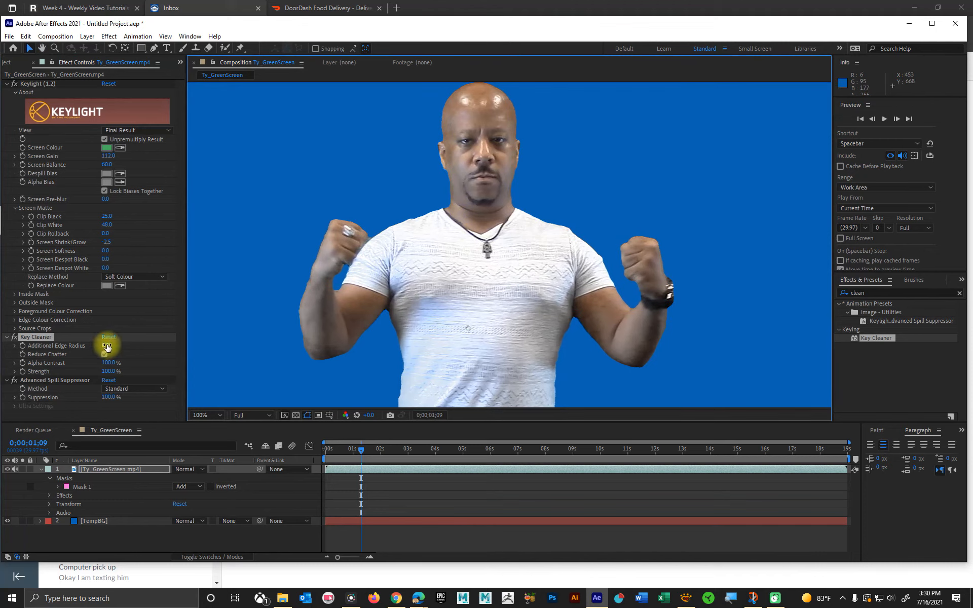
drag(110, 345, 131, 391)
click(105, 348)
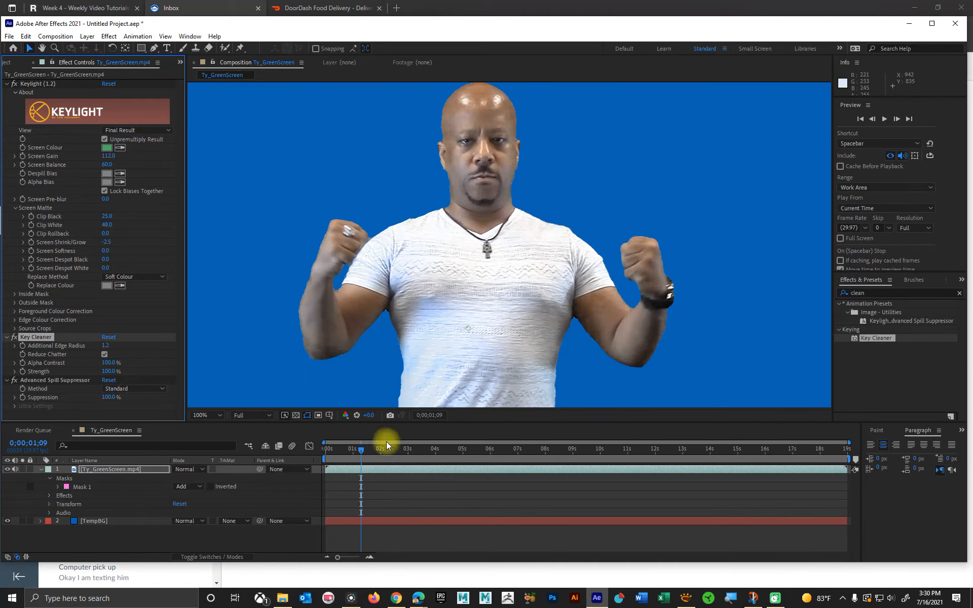
Step: Mute the Ty_GreenScreen.mp4 layer's audio and preview the keyed footage from 0;00;00;00 to check the edges in motion
drag(368, 449, 324, 451)
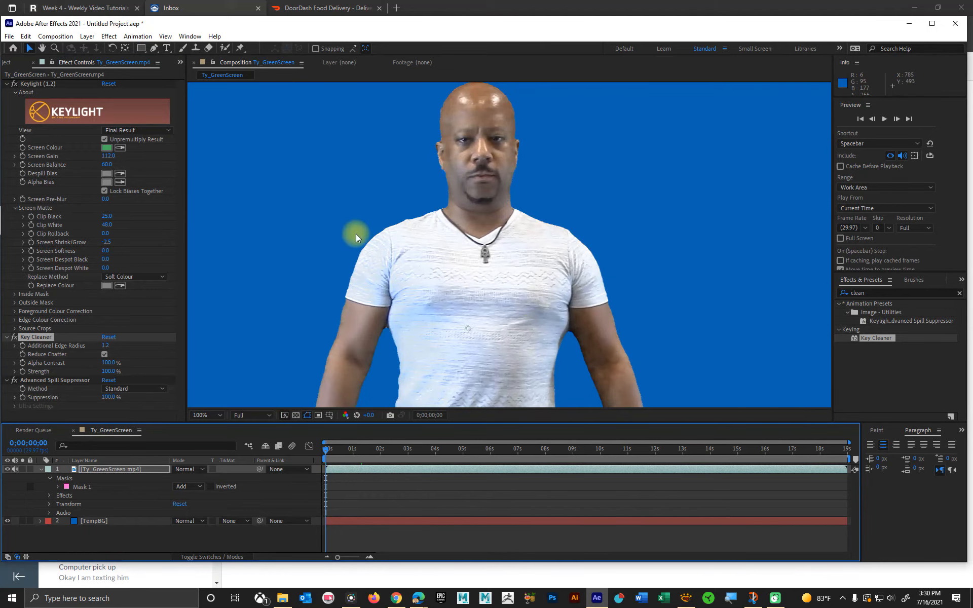
scroll(518, 175, up, 2)
drag(518, 175, 455, 414)
key(space)
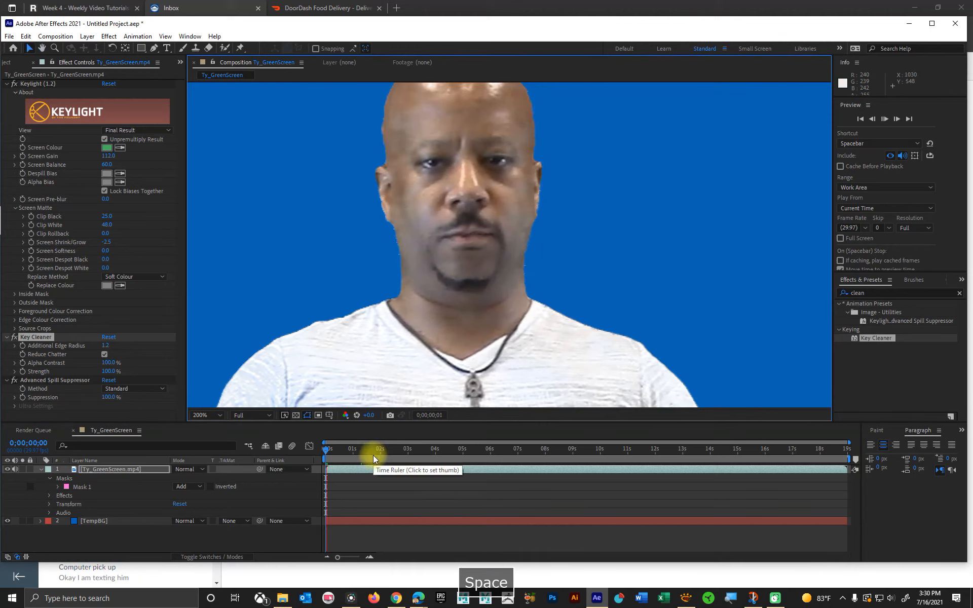
click(15, 470)
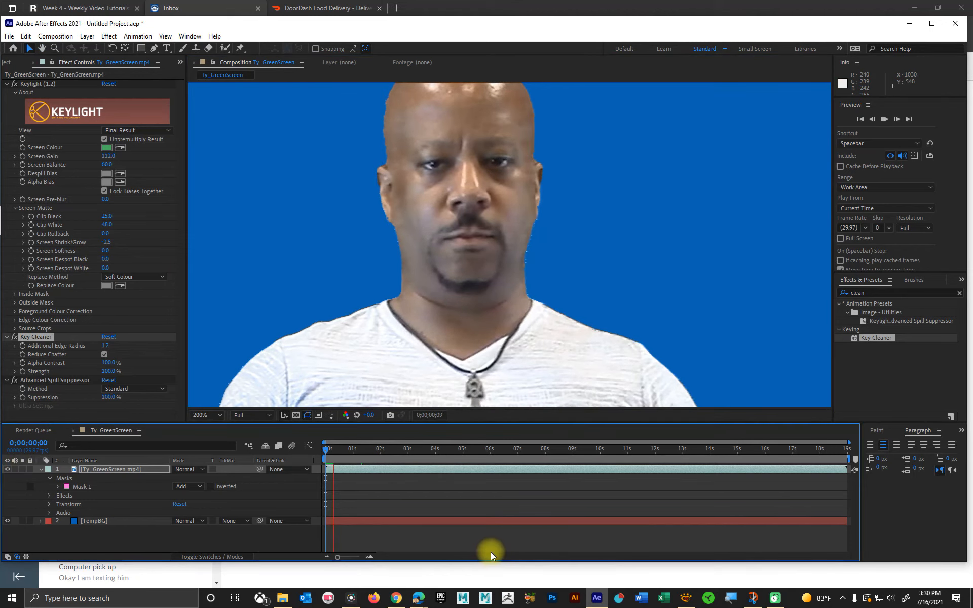
scroll(531, 321, down, 2)
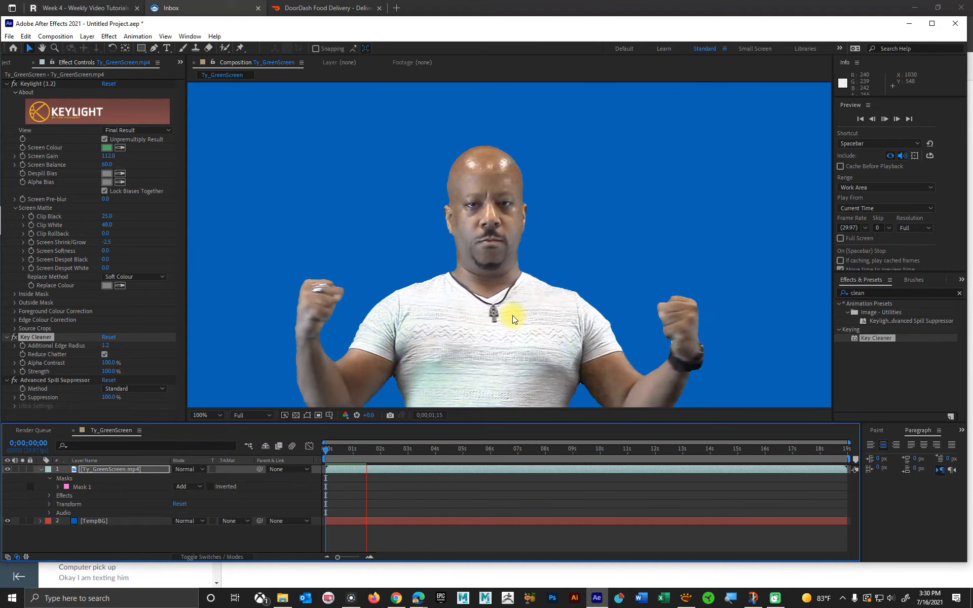
key(space)
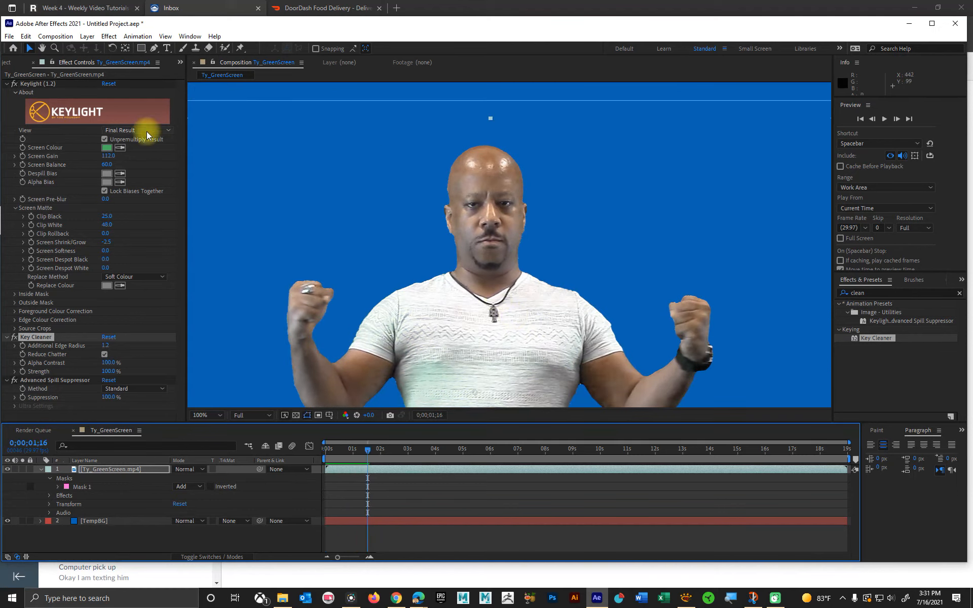
Step: Switch Keylight's View to Intermediate Result and preview the arm movement from 0;00;00;22
click(148, 132)
click(162, 242)
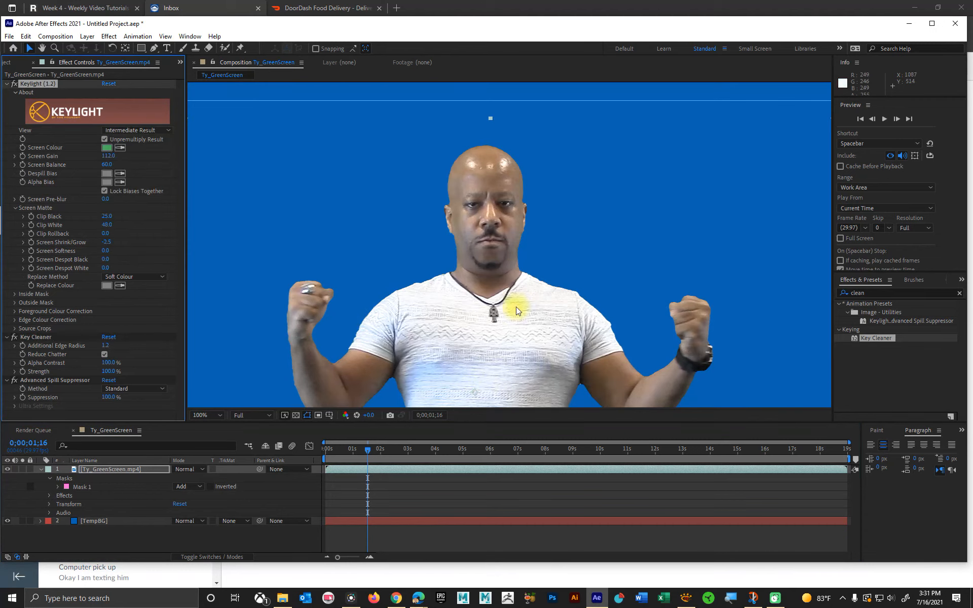
scroll(510, 299, up, 1)
scroll(508, 299, down, 1)
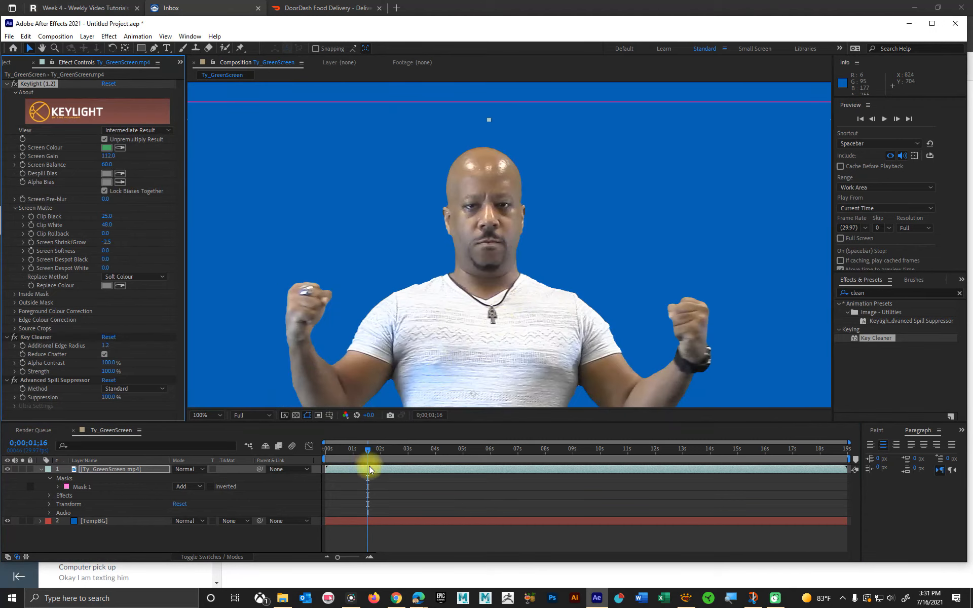
drag(367, 451, 345, 448)
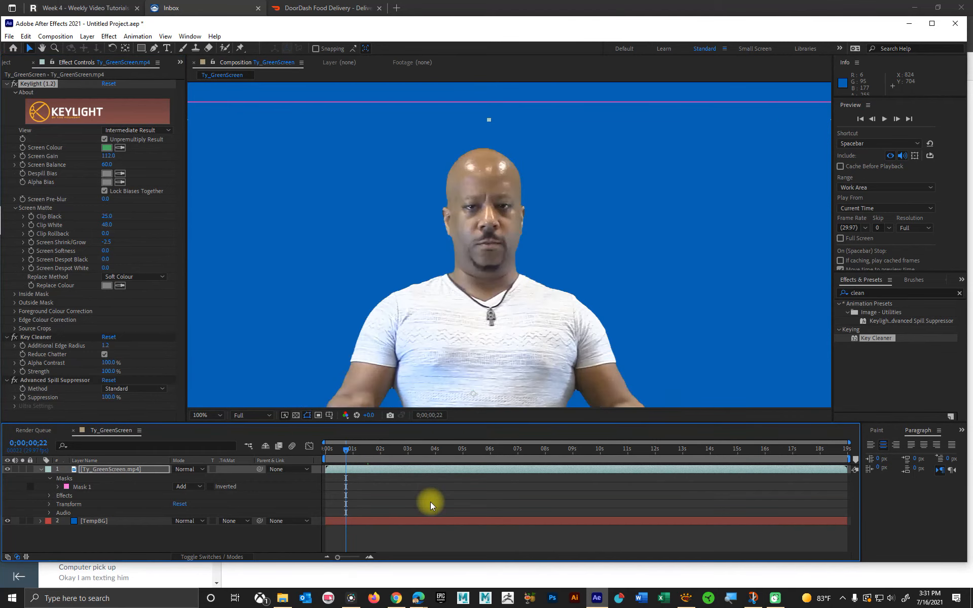
key(space)
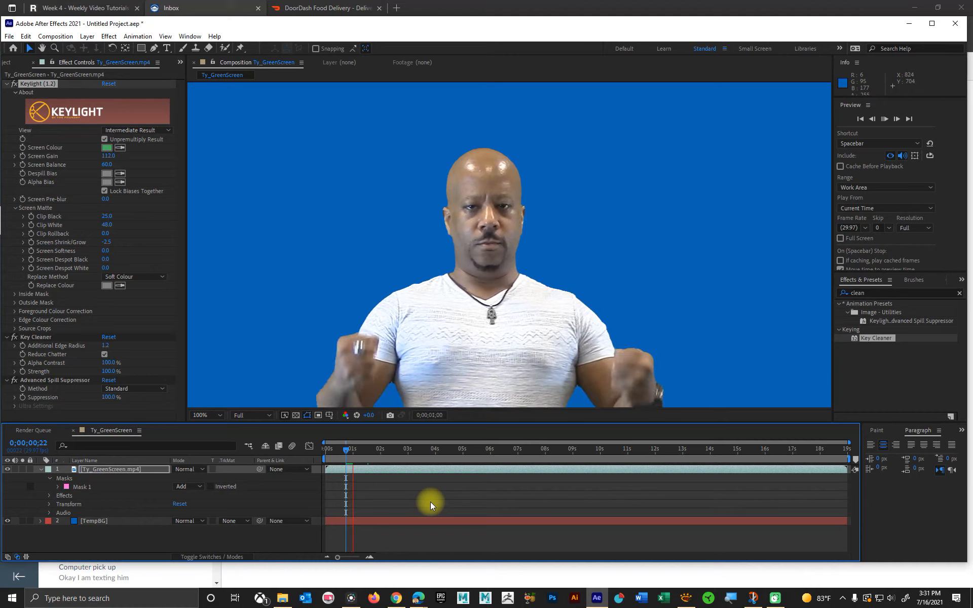
key(space)
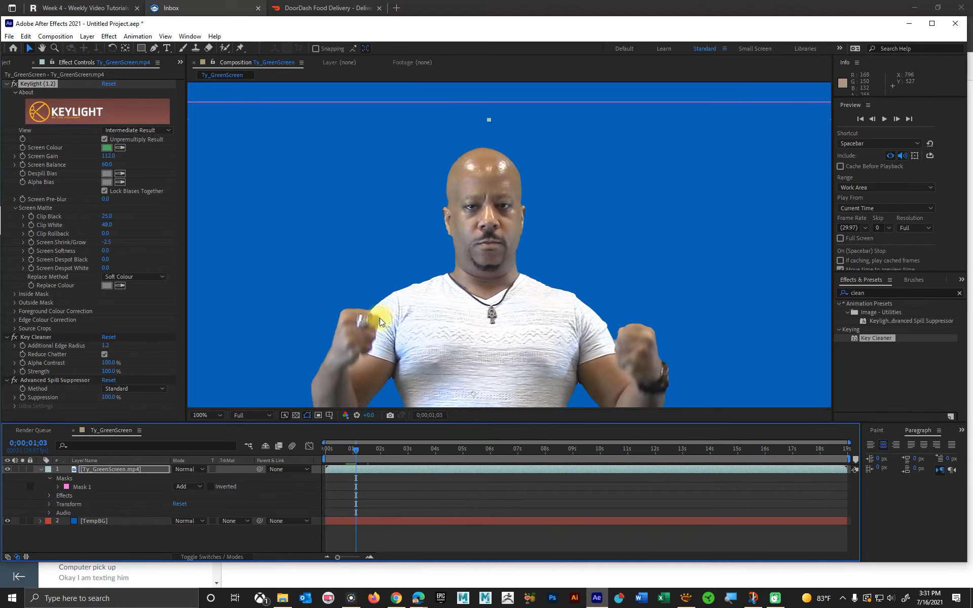
Step: Set Key Cleaner's Alpha Contrast to 49% and Additional Edge Radius to 3.3, checking the head's edges up close
click(101, 363)
drag(100, 363, 79, 363)
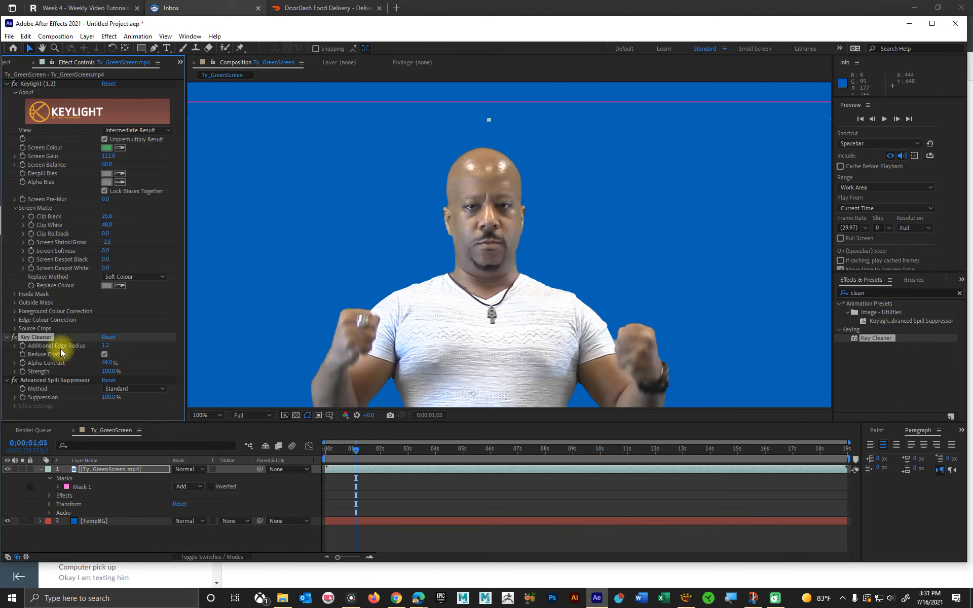
drag(104, 348, 130, 347)
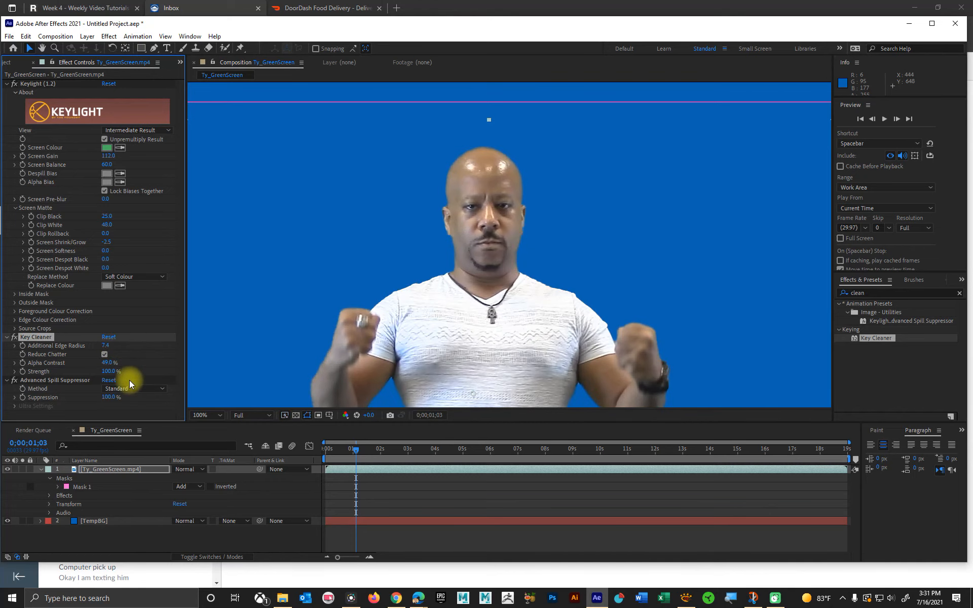
key(ctrl+z)
scroll(461, 169, up, 4)
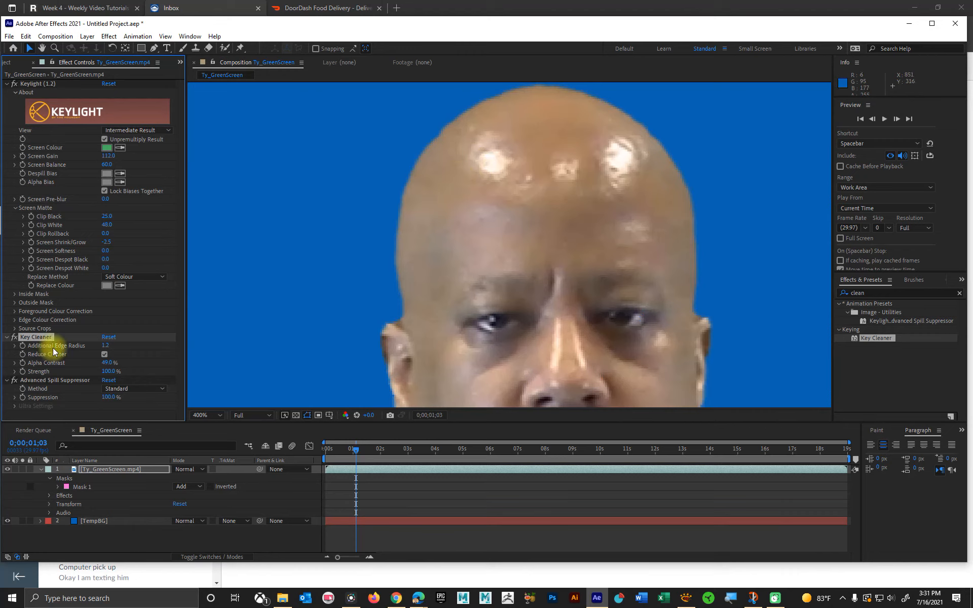
drag(105, 349, 120, 348)
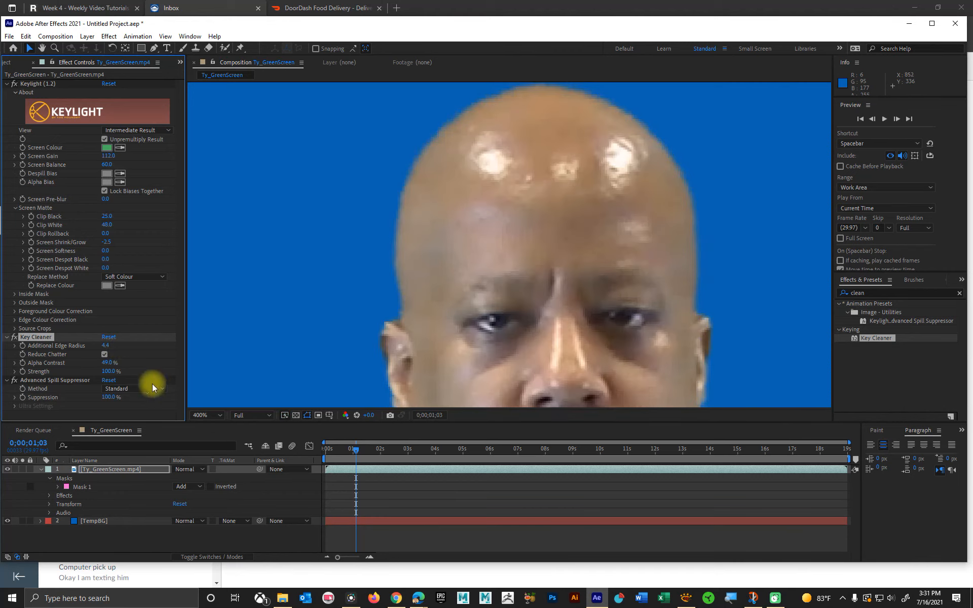
mouse_move(108, 350)
mouse_down()
mouse_move(96, 349)
mouse_move(114, 348)
mouse_up()
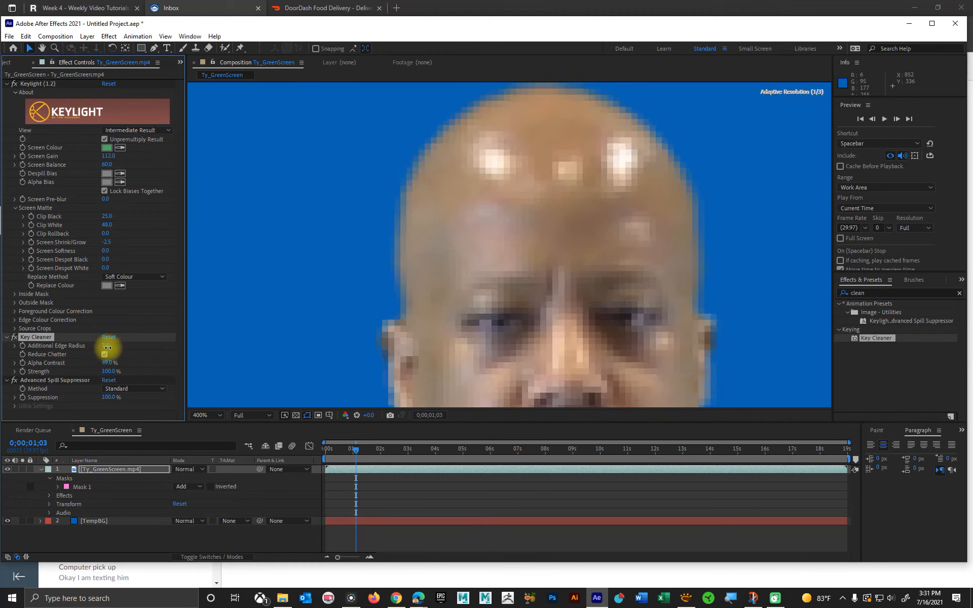
Step: Check the whole keyed figure against the blue background and hide the TempBG layer
scroll(500, 320, down, 2)
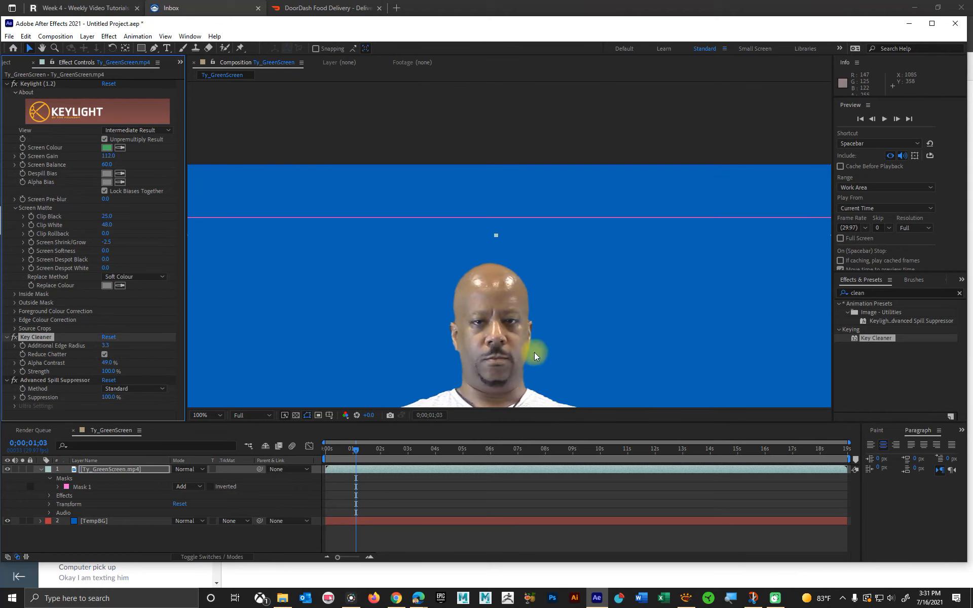
drag(484, 360, 488, 215)
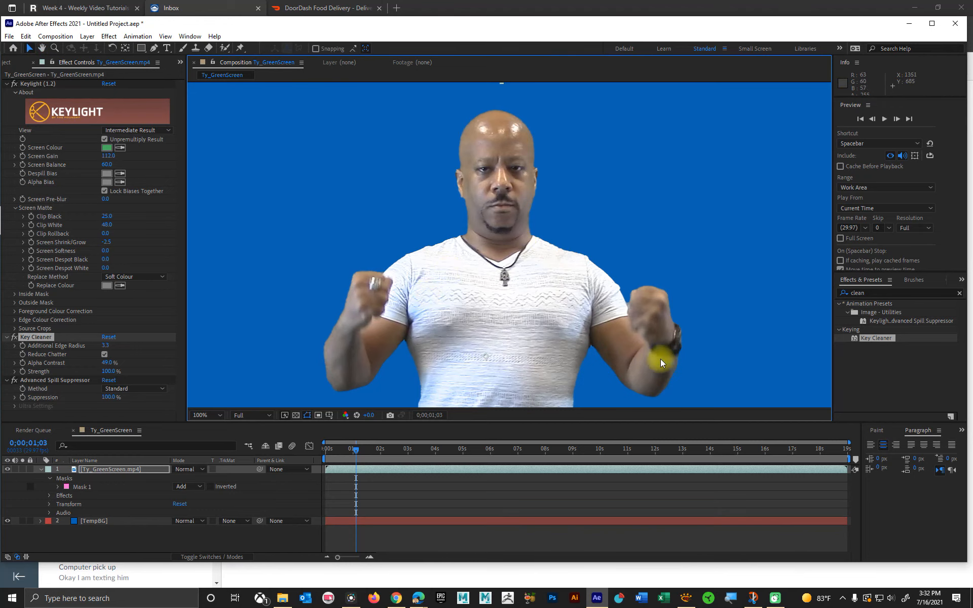
scroll(589, 236, down, 2)
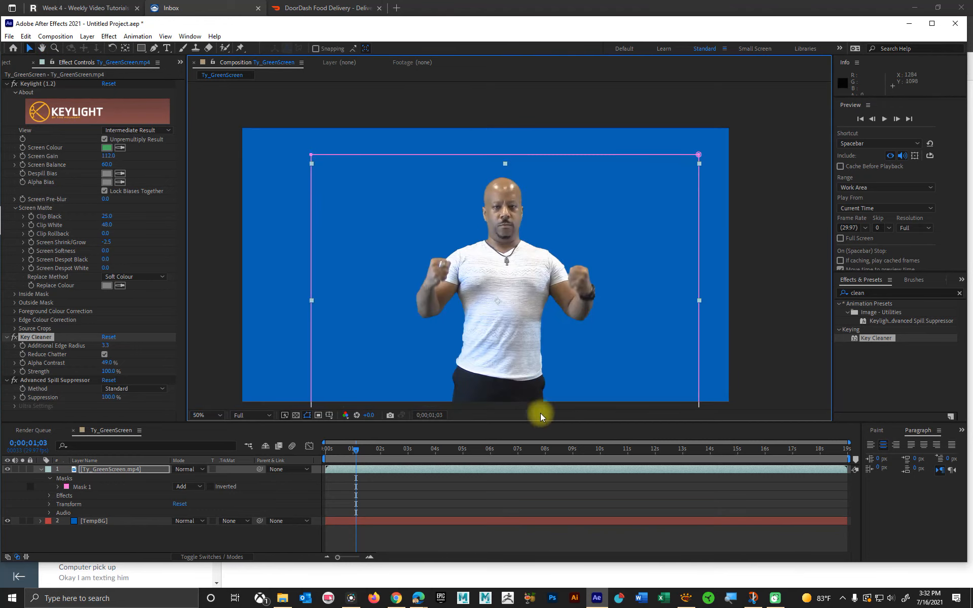
key(space)
drag(531, 342, 525, 314)
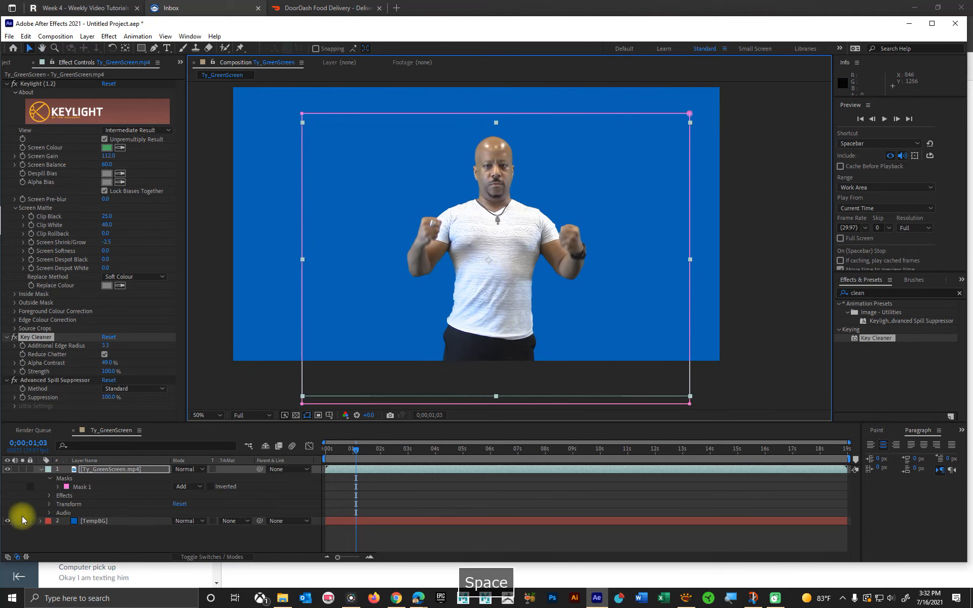
click(7, 521)
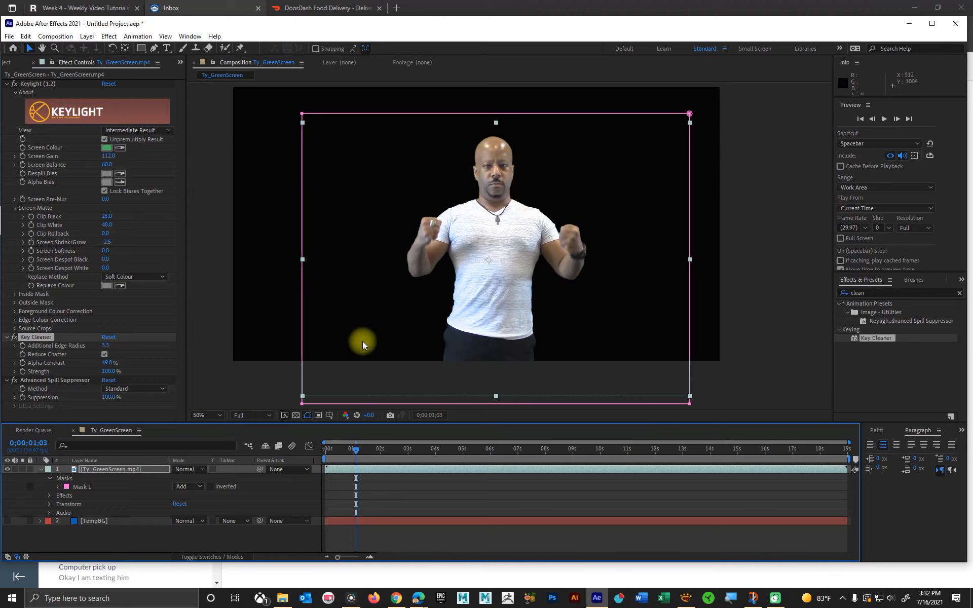
Step: Minimize the web browser, return to After Effects and import the background image wp8181121.jpg into the project
click(11, 61)
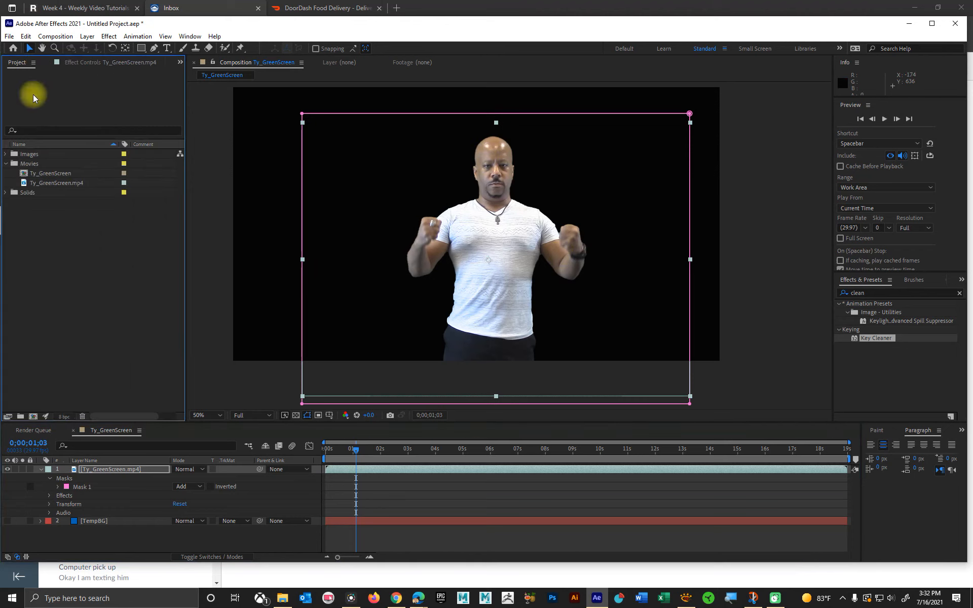
right_click(45, 247)
click(65, 353)
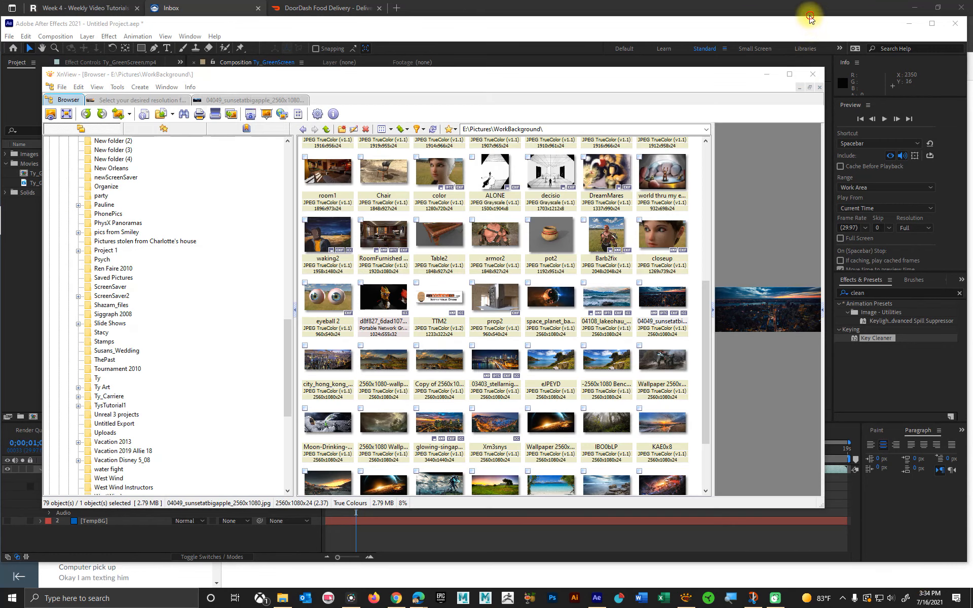
click(809, 8)
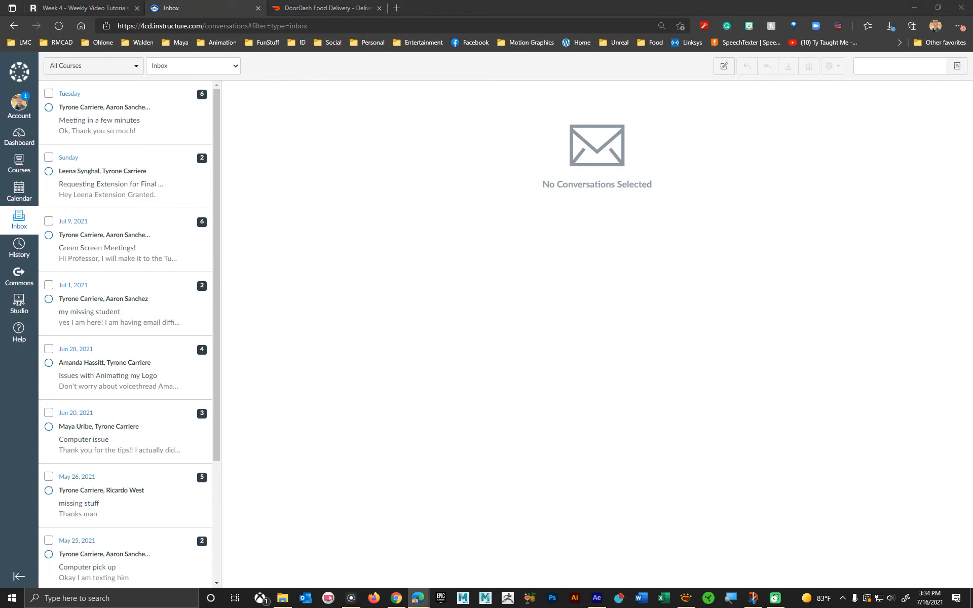
click(914, 8)
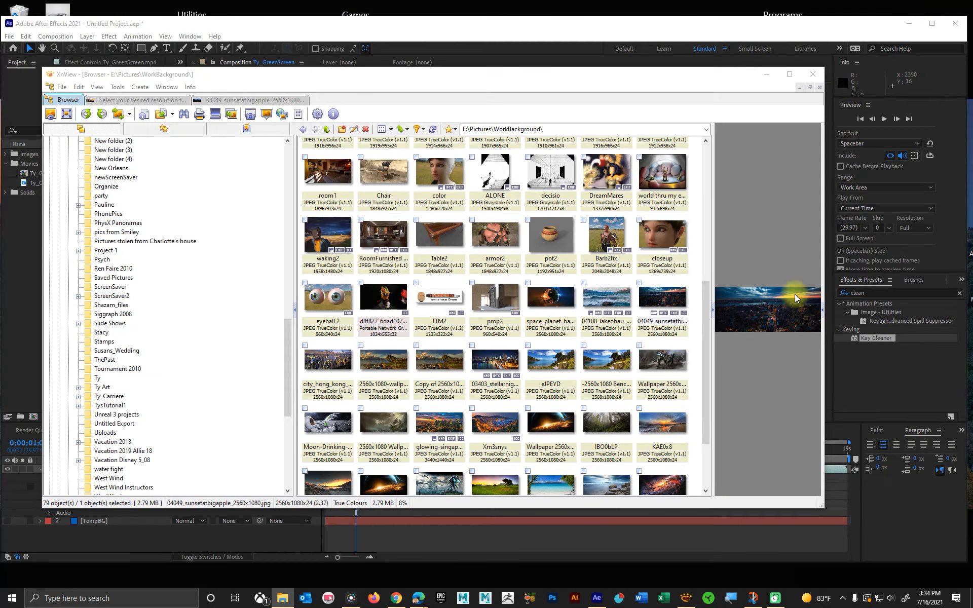
click(925, 509)
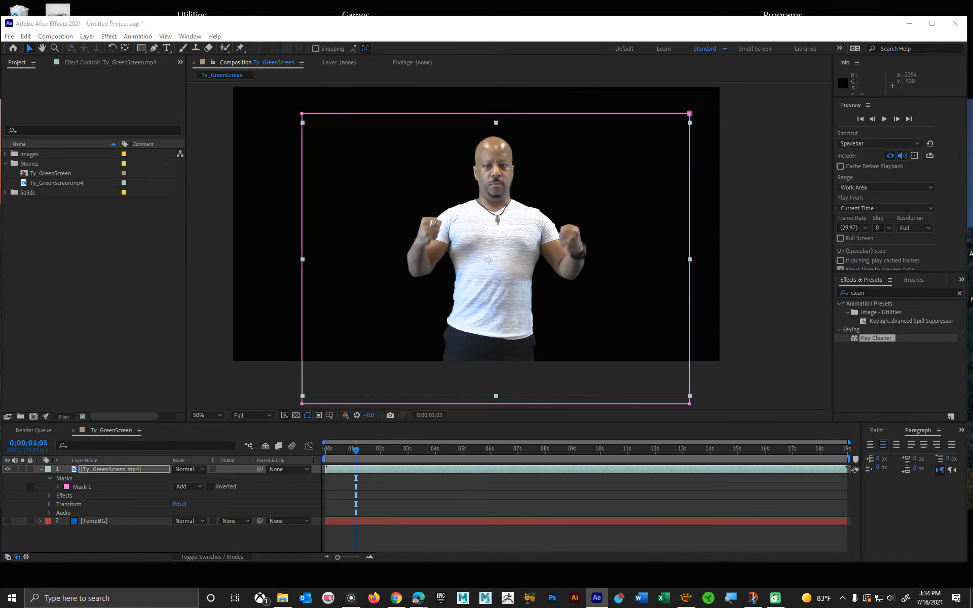
drag(0, 243, 48, 264)
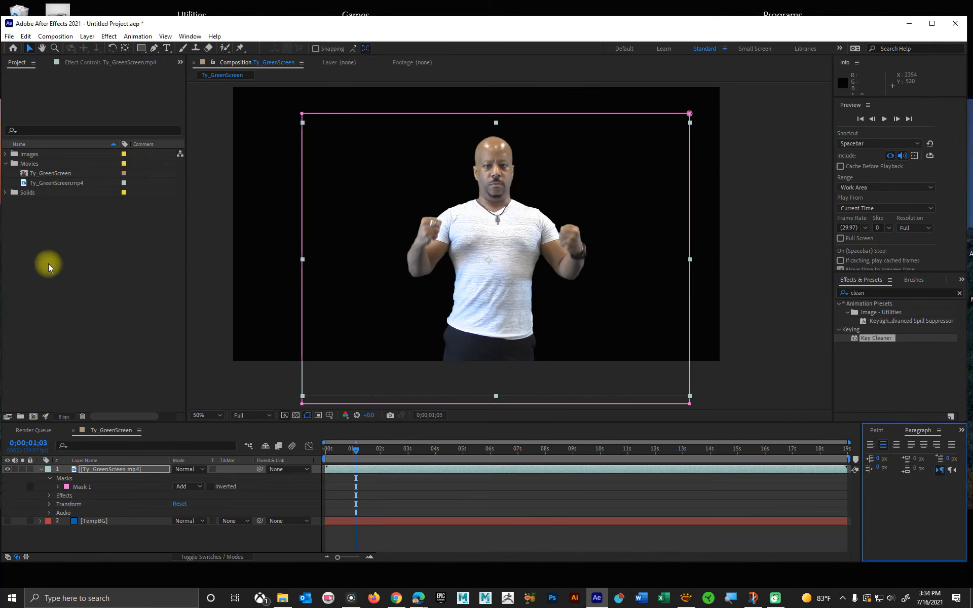
Step: Move wp8181121.jpg into the project's Images folder and select that folder
click(13, 209)
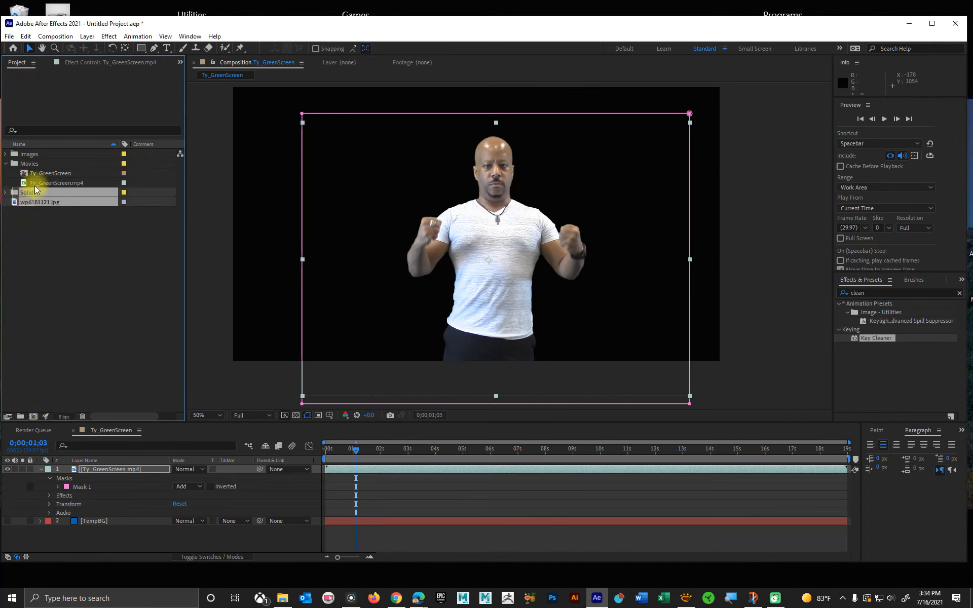
drag(23, 205, 44, 157)
click(33, 153)
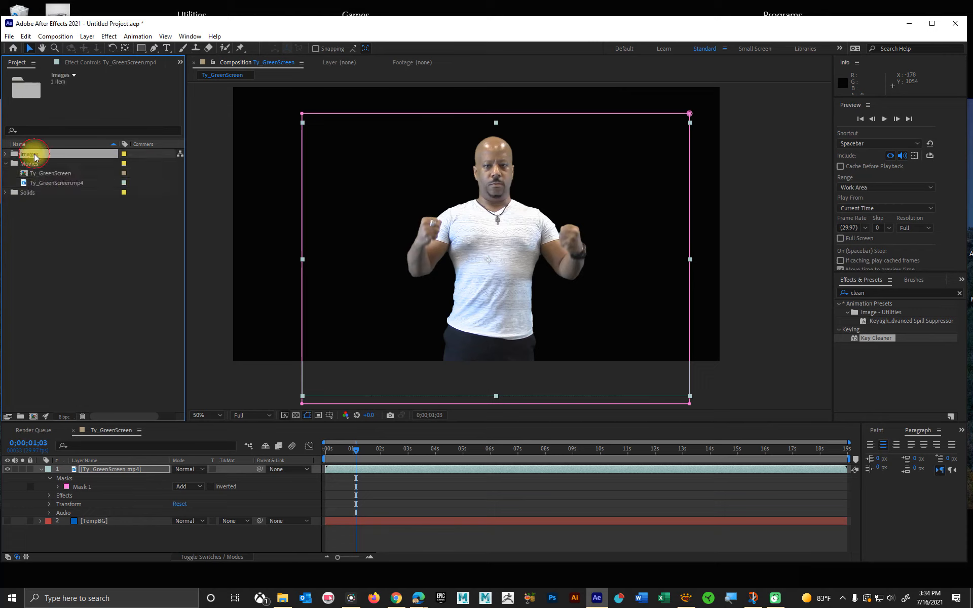
Step: Place wp6181121.jpg directly beneath the Ty_GreenScreen.mp4 layer and check the composite up close at 0;00;07;08
click(5, 153)
drag(24, 166, 119, 513)
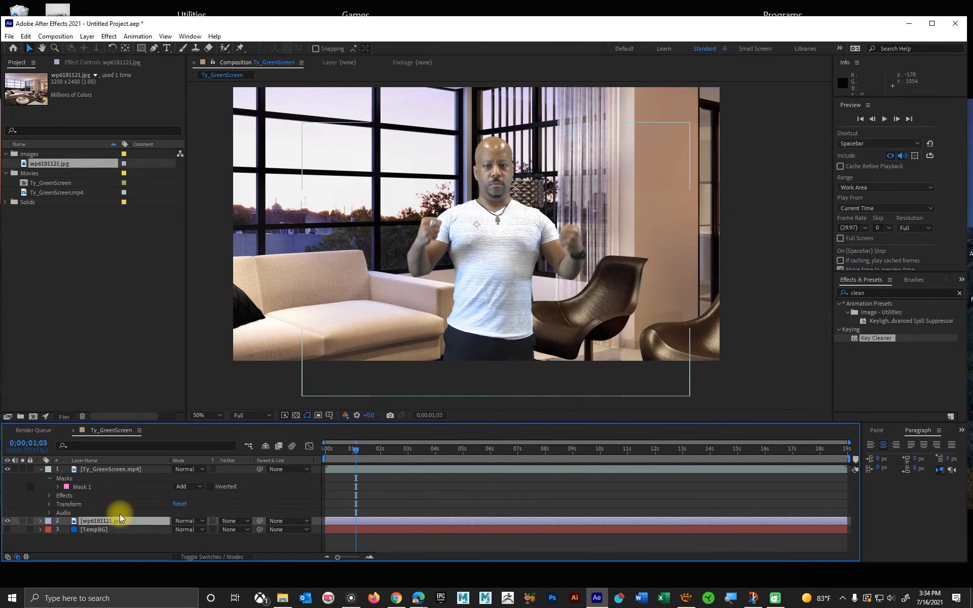
scroll(442, 197, up, 2)
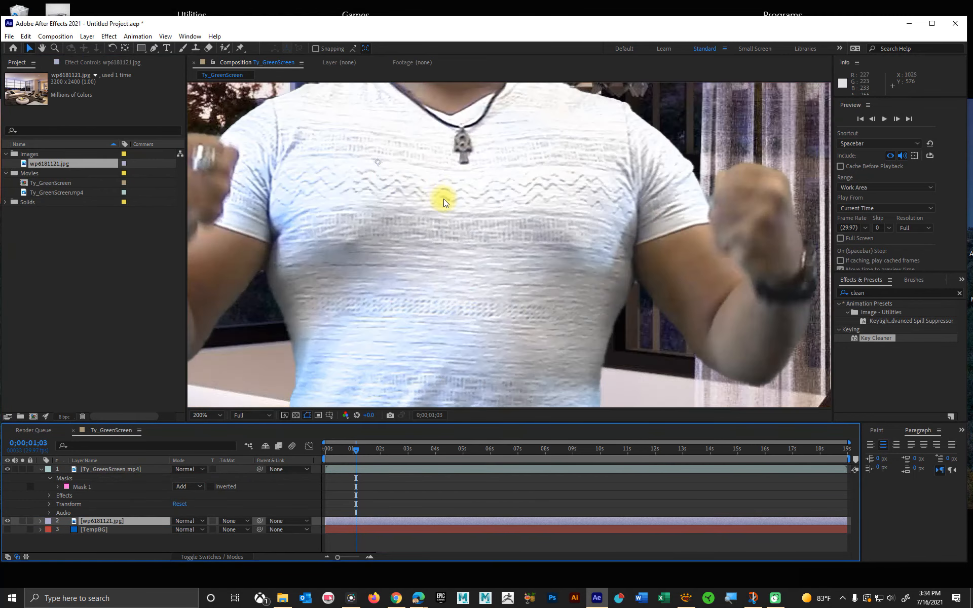
scroll(443, 199, down, 1)
key(space)
drag(422, 160, 467, 260)
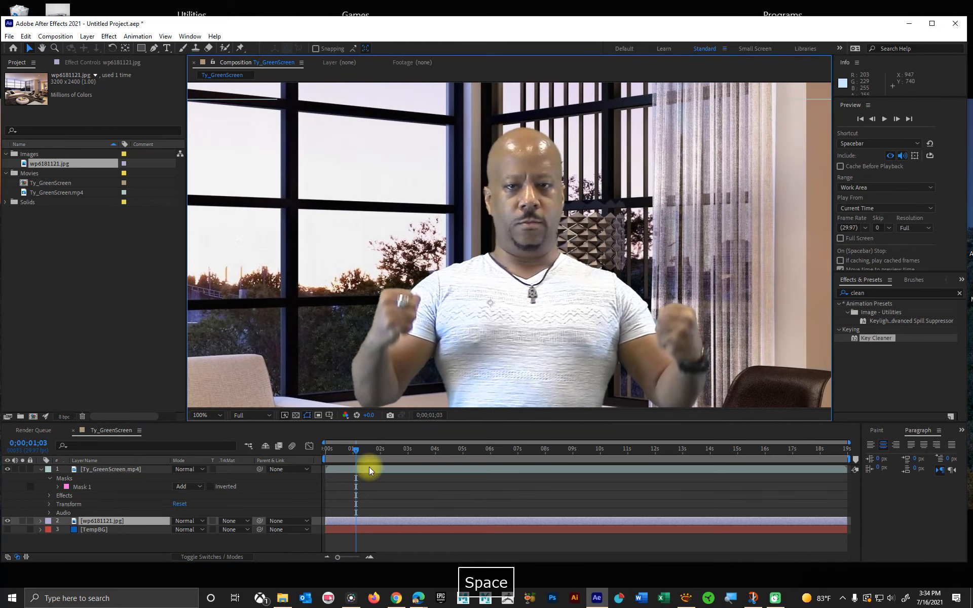
drag(375, 449, 525, 434)
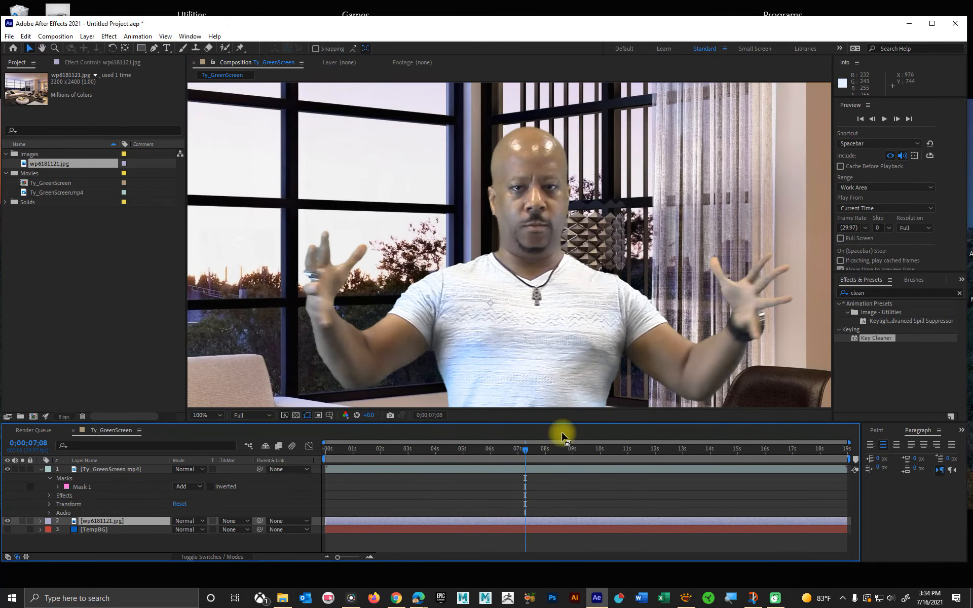
scroll(543, 294, down, 2)
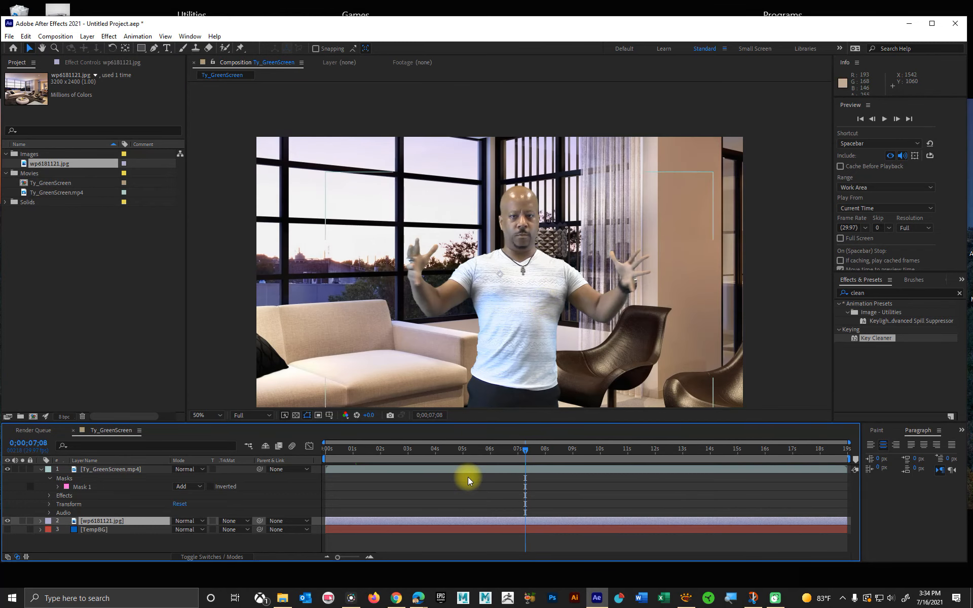
Step: Delete the wp6181121.jpg layer from the composition, and show and hide the TempBG layer to compare backgrounds
shift+click(105, 531)
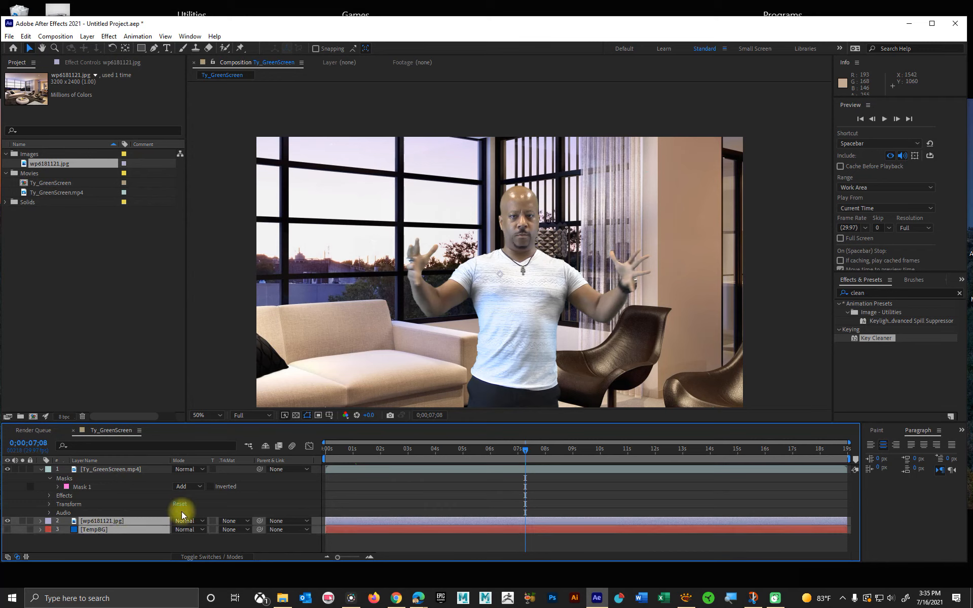
click(112, 540)
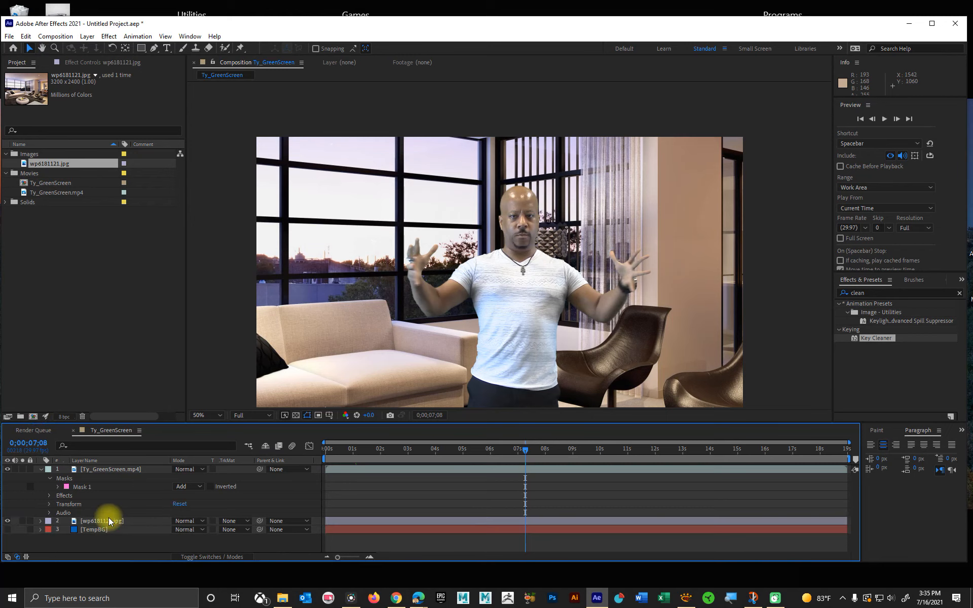
click(109, 520)
key(Delete)
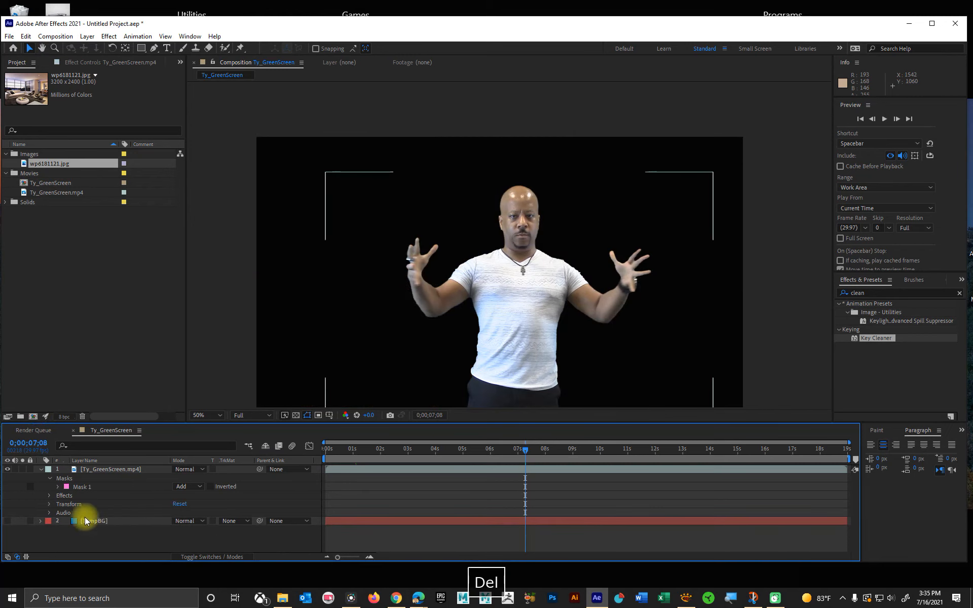
click(8, 521)
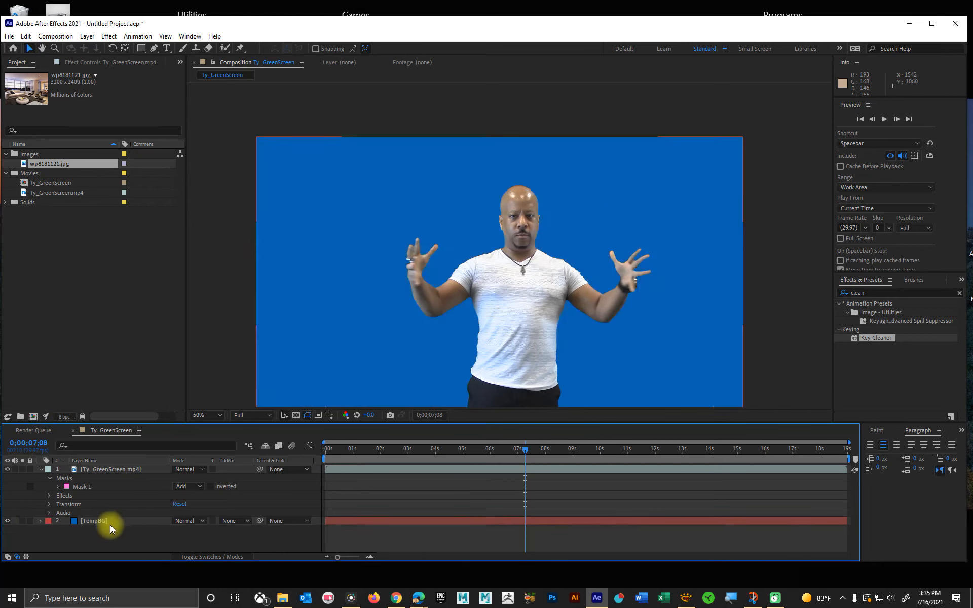
click(8, 521)
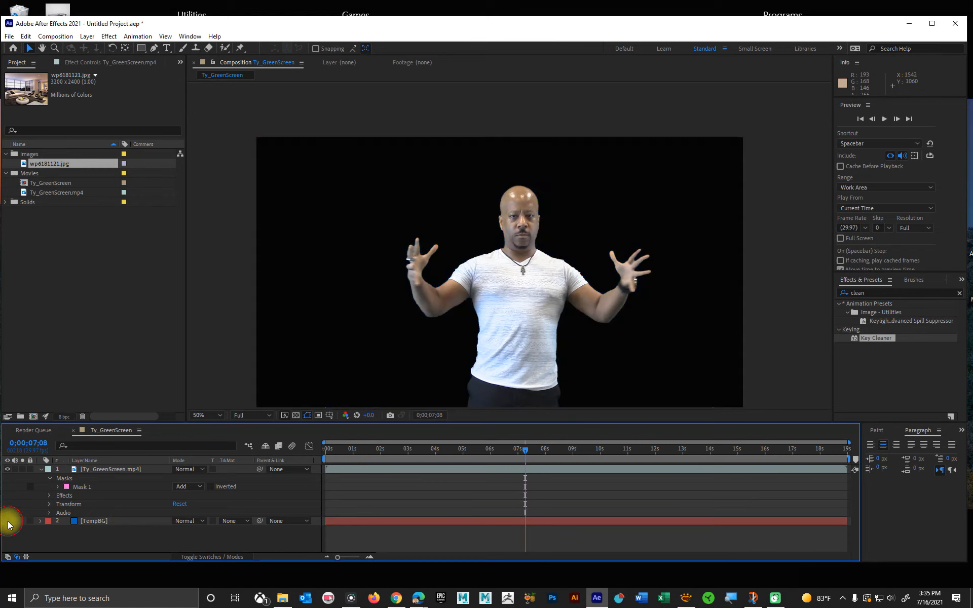